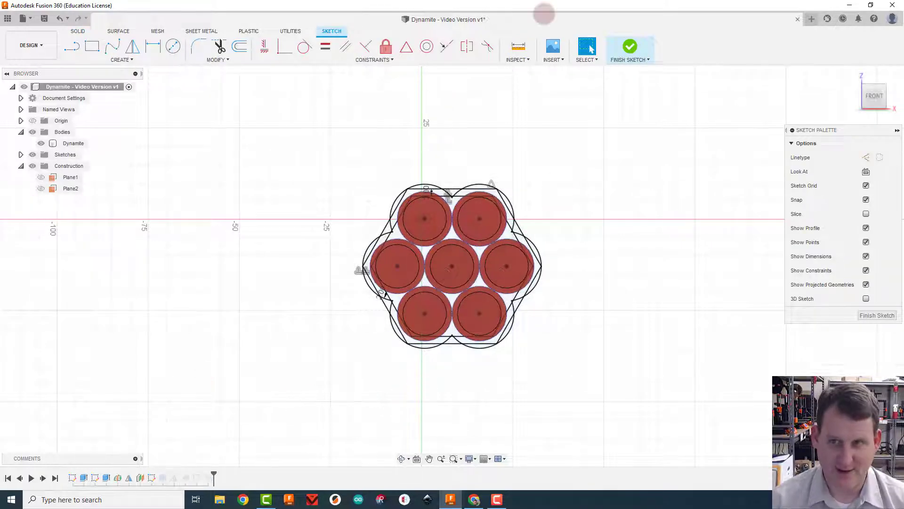
- Edit the front strap's extrusion to include the missing profile at the bottom of the ring
left_click(622, 45)
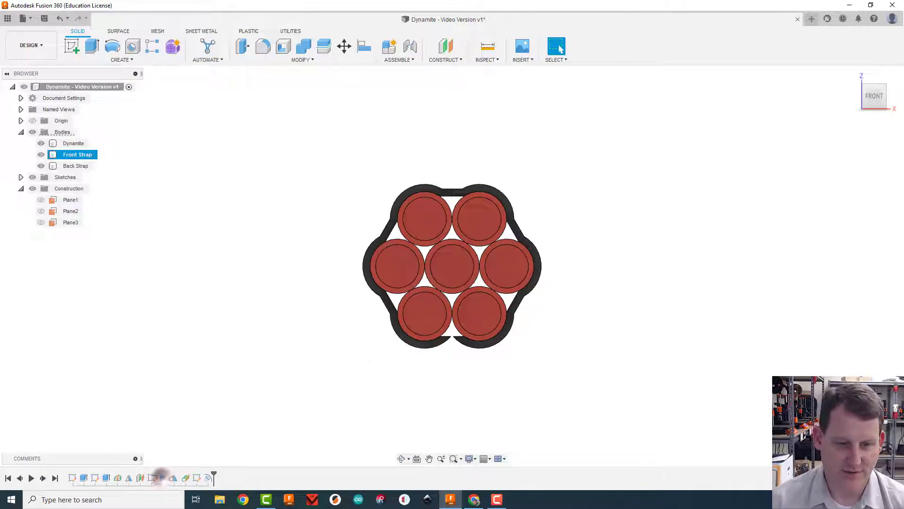
left_click(163, 478)
left_click(838, 109)
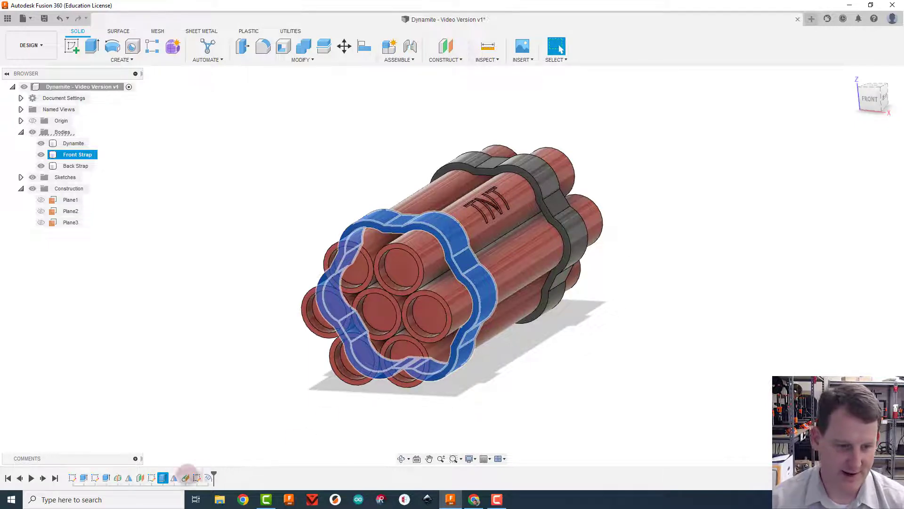
right_click(163, 477)
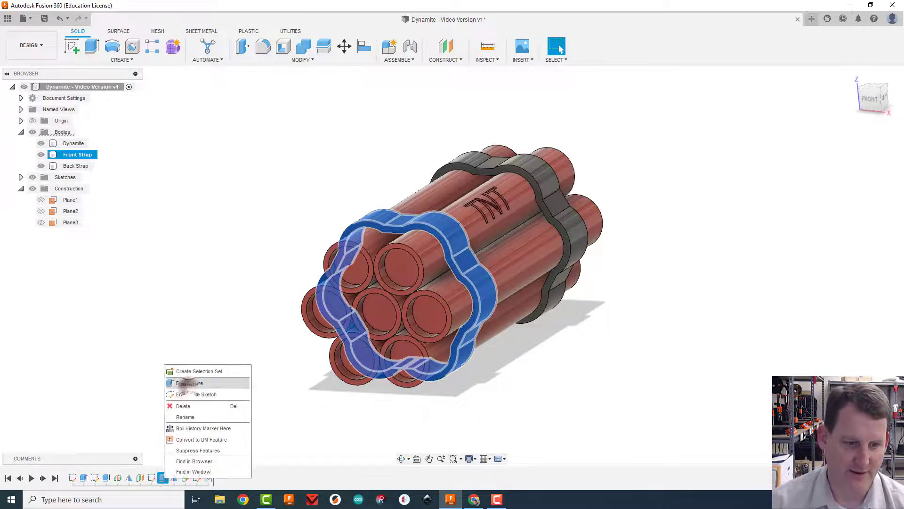
left_click(188, 385)
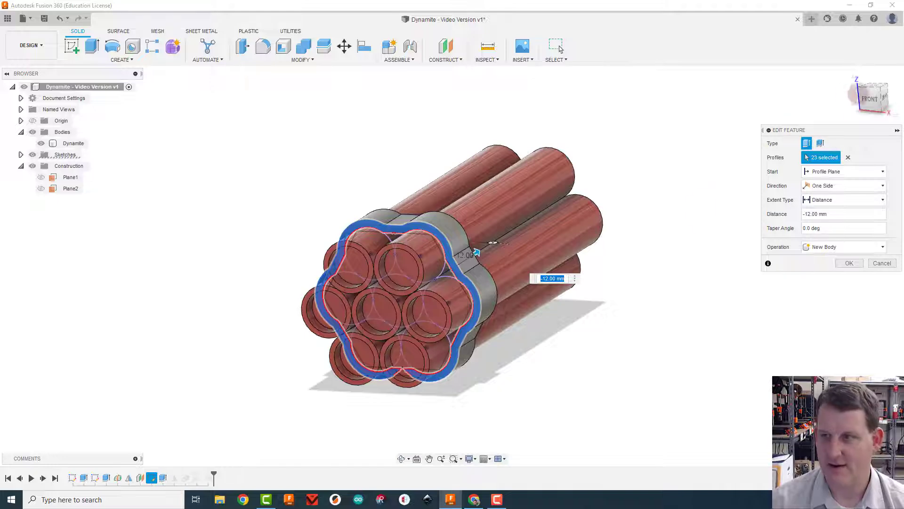
left_click(862, 97)
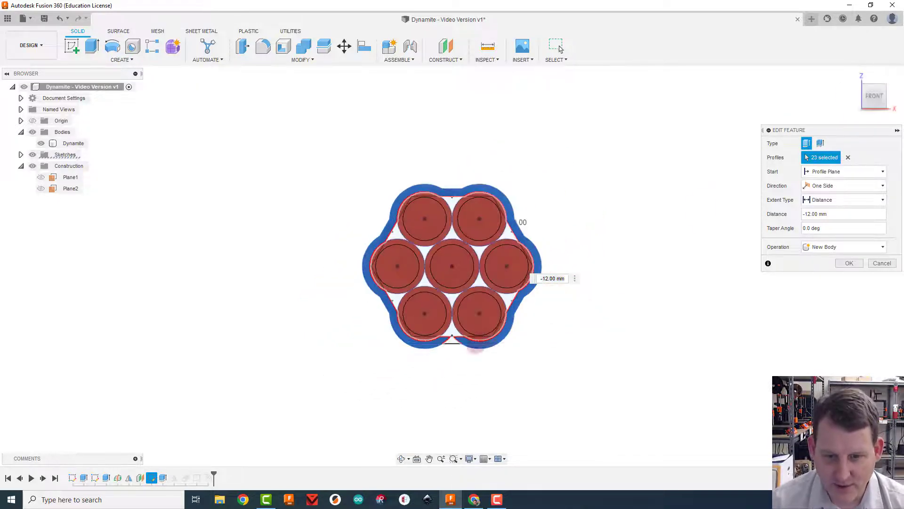
left_click(456, 329)
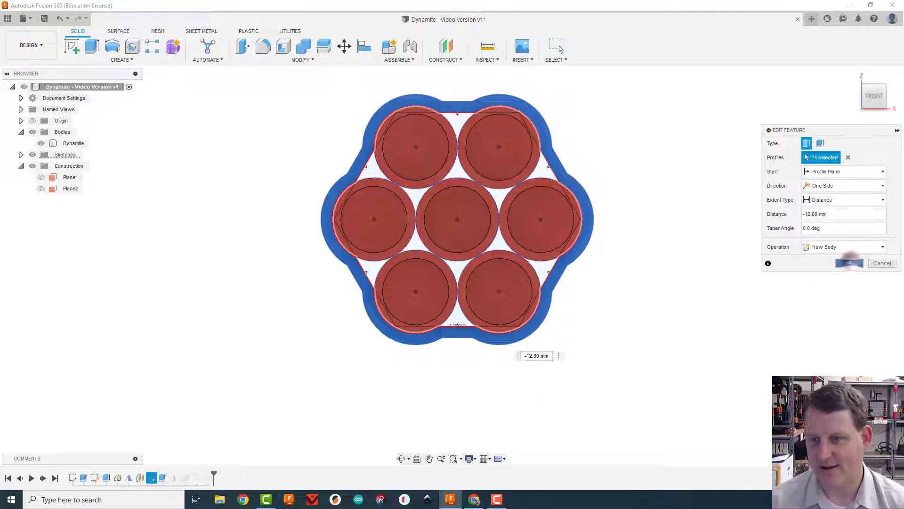
left_click(849, 263)
mouse_move(874, 97)
left_mouse_down()
mouse_move(872, 84)
mouse_move(864, 88)
left_mouse_up()
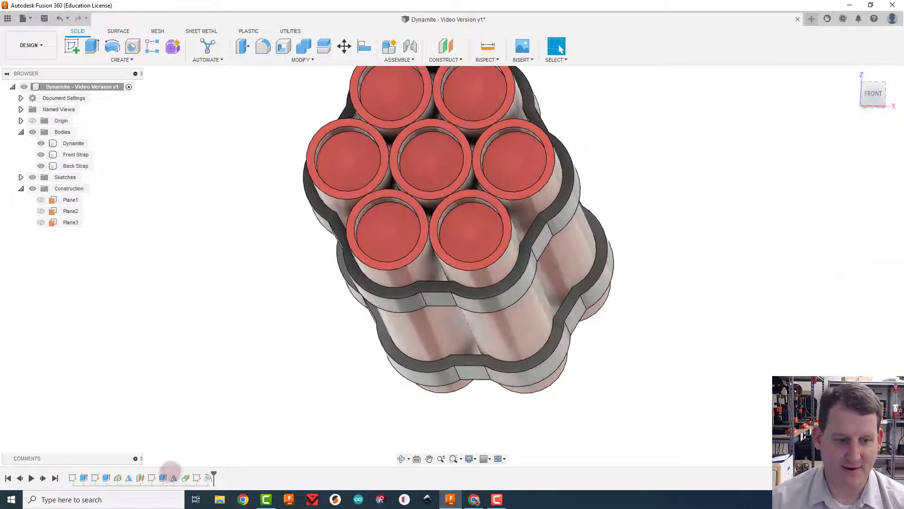
left_click(73, 144)
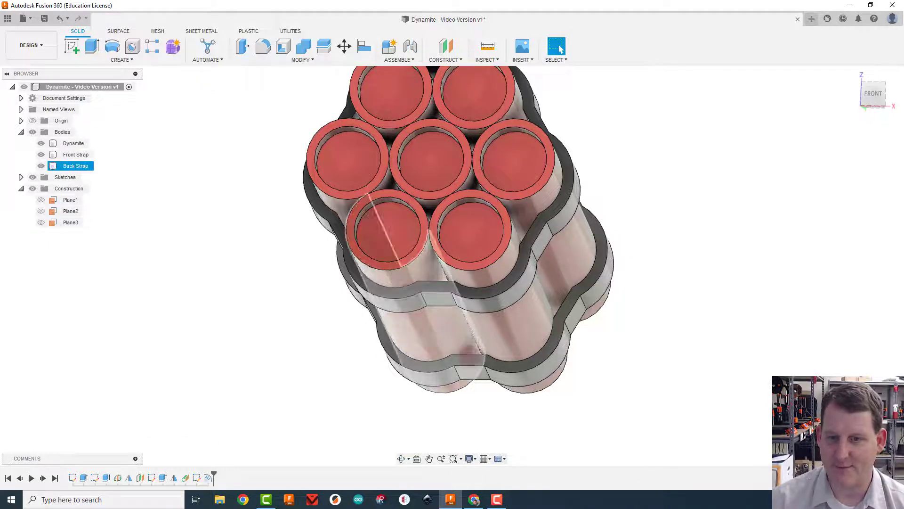
key("Escape")
- Create a sketch on the recessed front end face of the upper-left dynamite stick
left_click(851, 73)
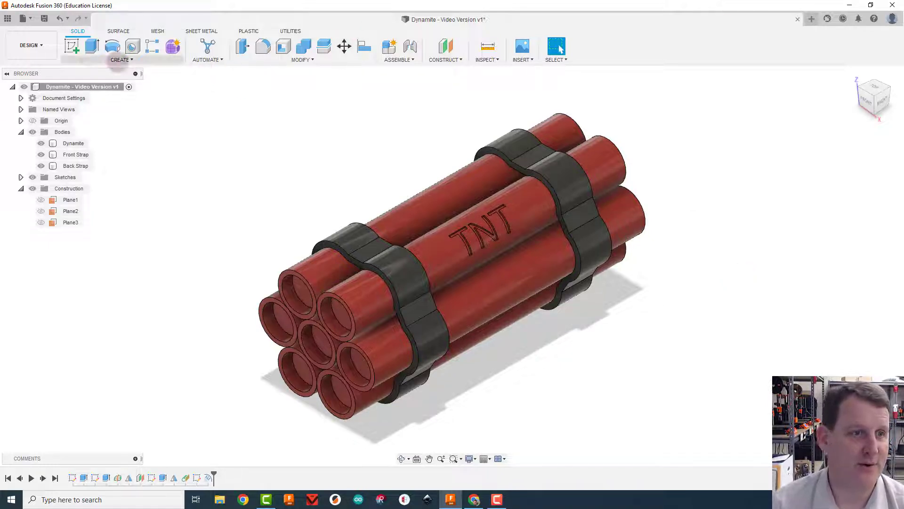
left_click(71, 45)
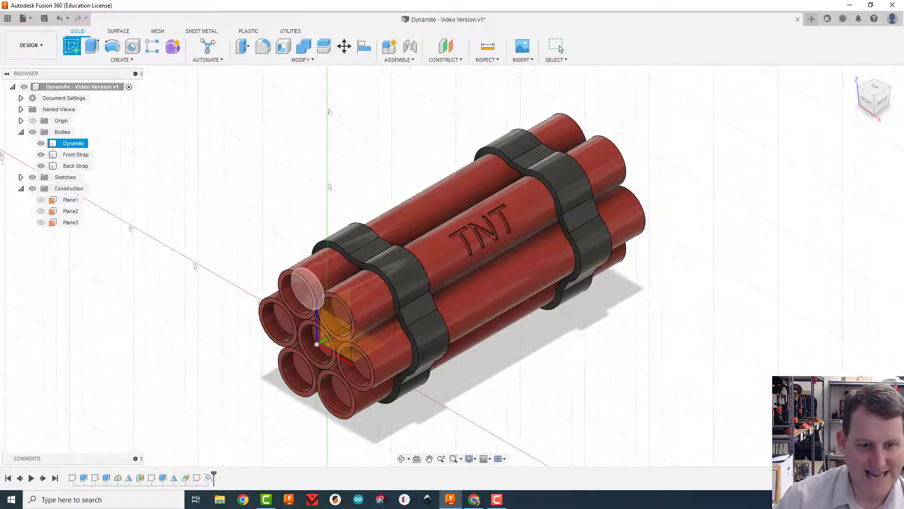
scroll(307, 295, "up", 1)
scroll(307, 294, "up", 2)
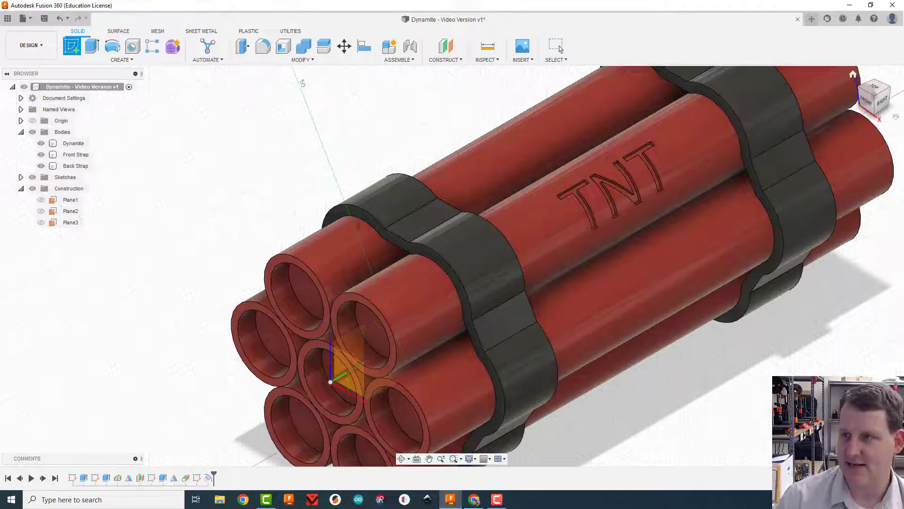
left_click_drag(871, 98, 893, 62)
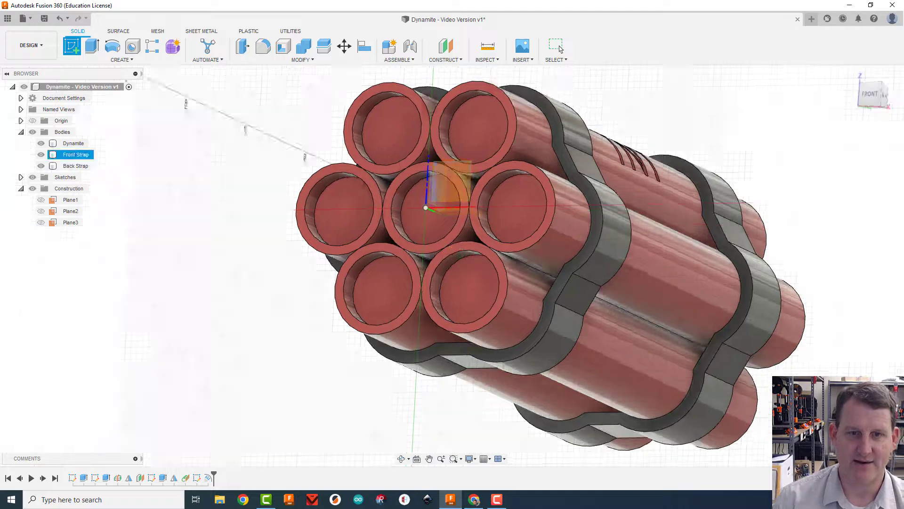
left_click(393, 133)
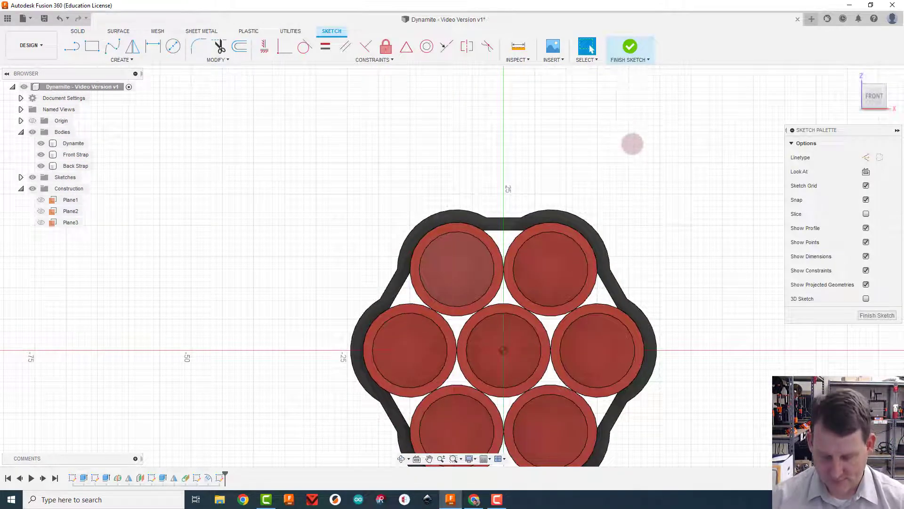
- Project the recessed end faces of the other six dynamite sticks into the sketch
key("p")
left_click(550, 268)
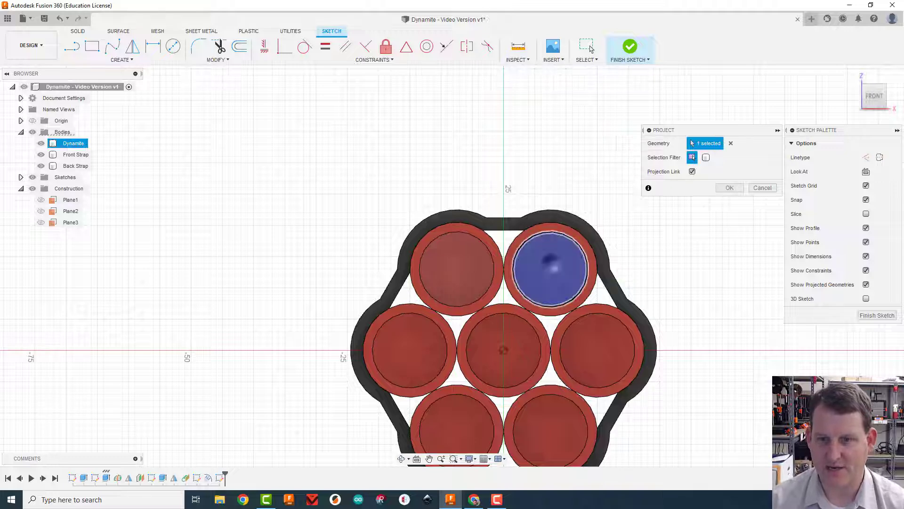
left_click(521, 342)
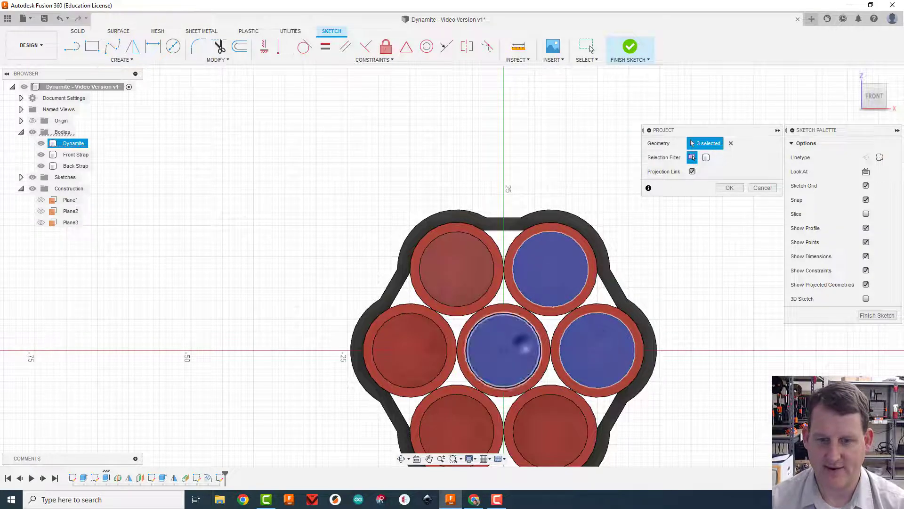
left_click(420, 344)
left_click(456, 420)
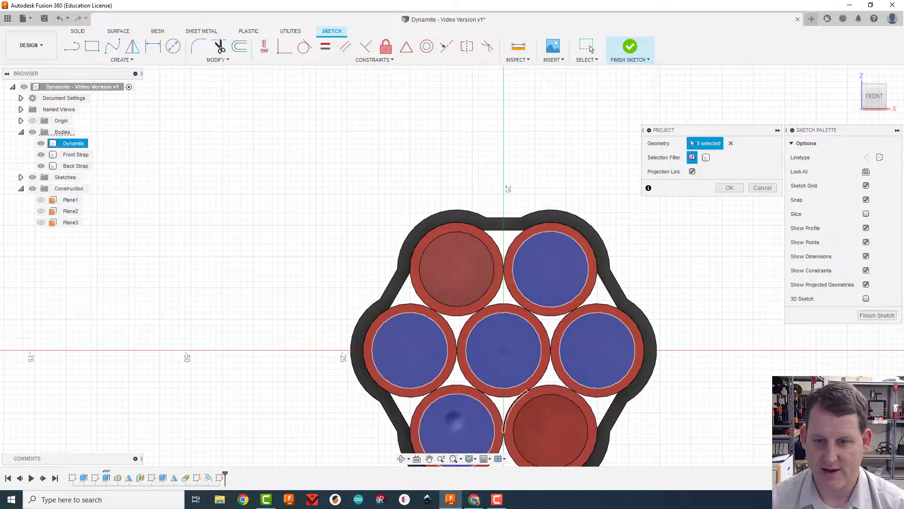
left_click(549, 416)
left_click(729, 188)
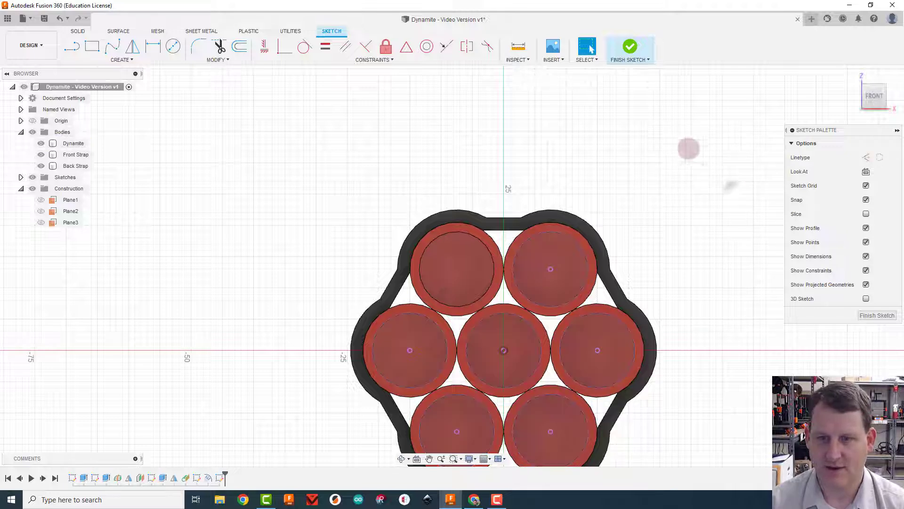
- Hide the Dynamite, Front Strap and Back Strap bodies so only the sketch circles show
left_click(41, 143)
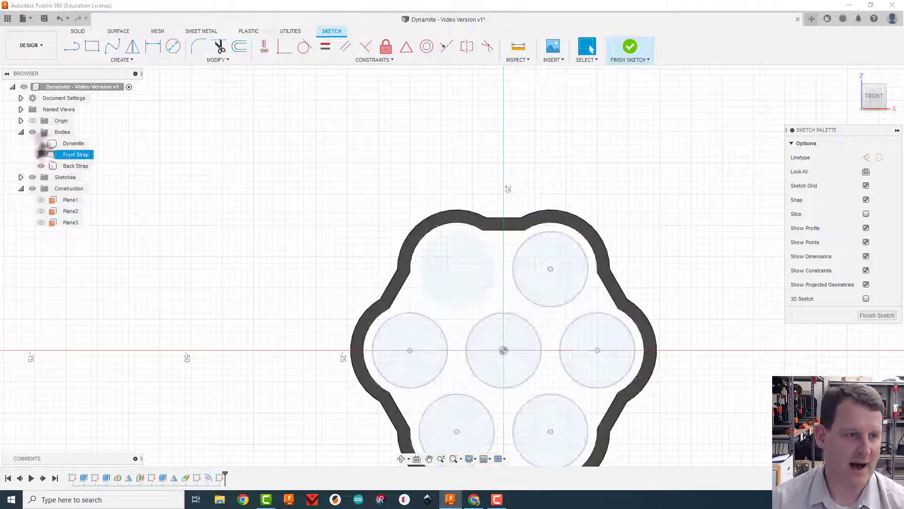
left_click(41, 154)
left_click(41, 166)
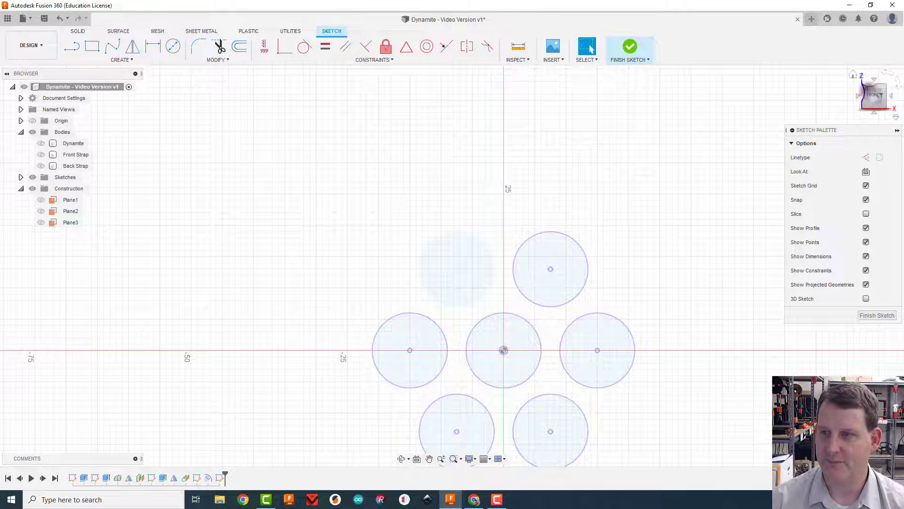
mouse_move(452, 266)
middle_mouse_down("shift")
mouse_move(533, 177)
mouse_move(448, 172)
middle_mouse_up("shift")
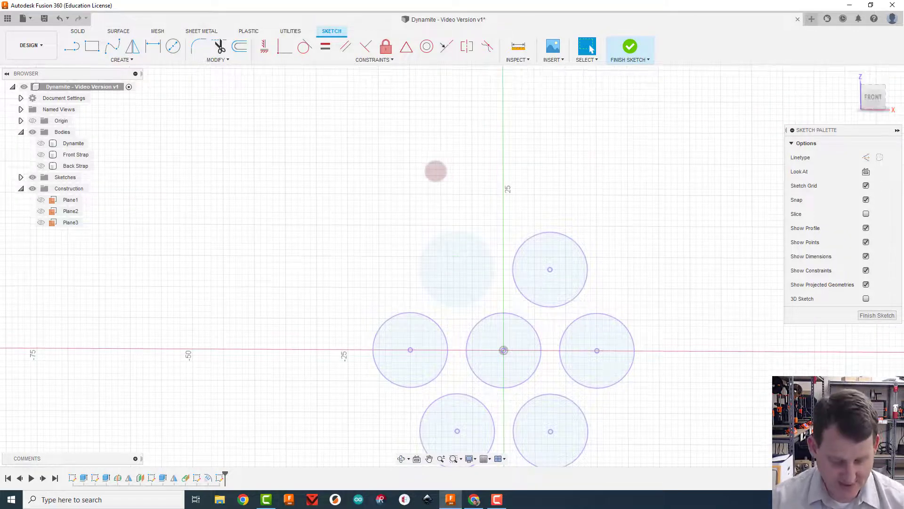
- Start an Extrude with all seven circular profiles selected
key("e")
left_click(455, 264)
left_click(555, 257)
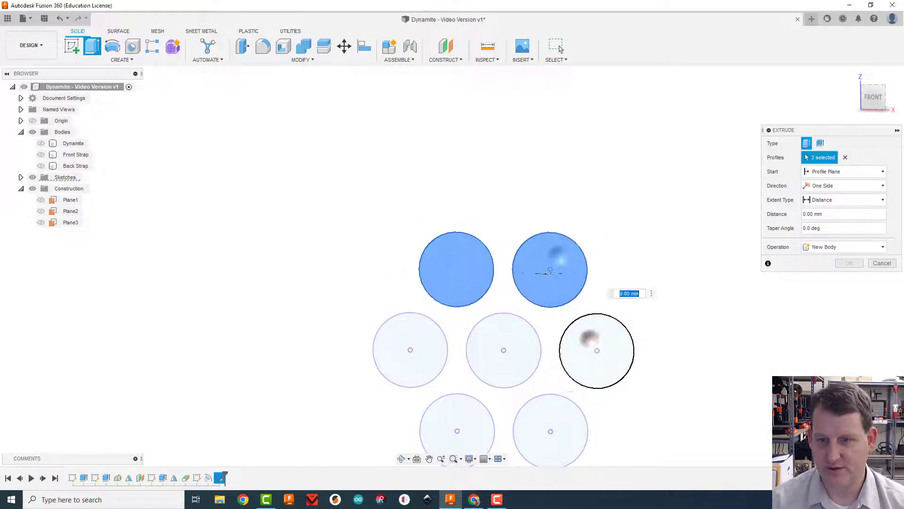
left_click(559, 420)
left_click(519, 363)
left_click(434, 357)
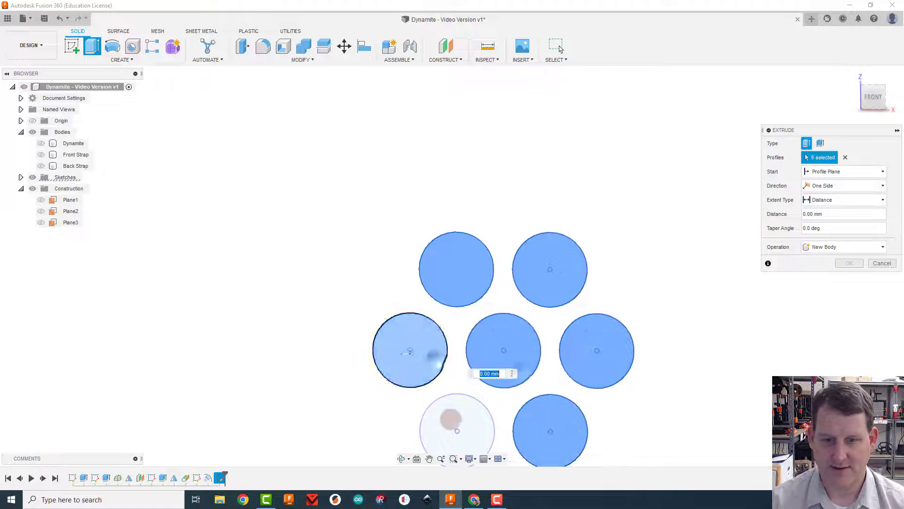
left_click(455, 426)
- Show the Dynamite body again and extrude the seven circles 2 mm toward the open stick ends as new bodies
left_click_drag(873, 99, 869, 106)
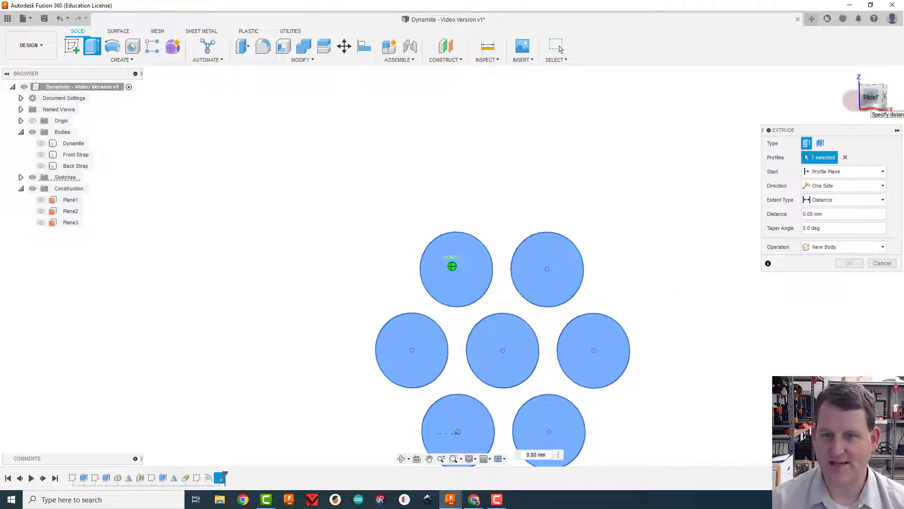
scroll(646, 258, "down", 3)
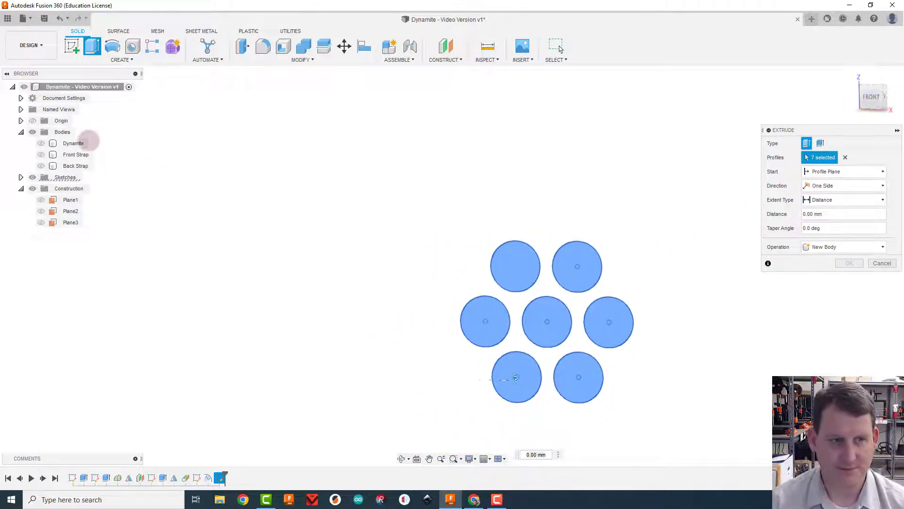
left_click(41, 143)
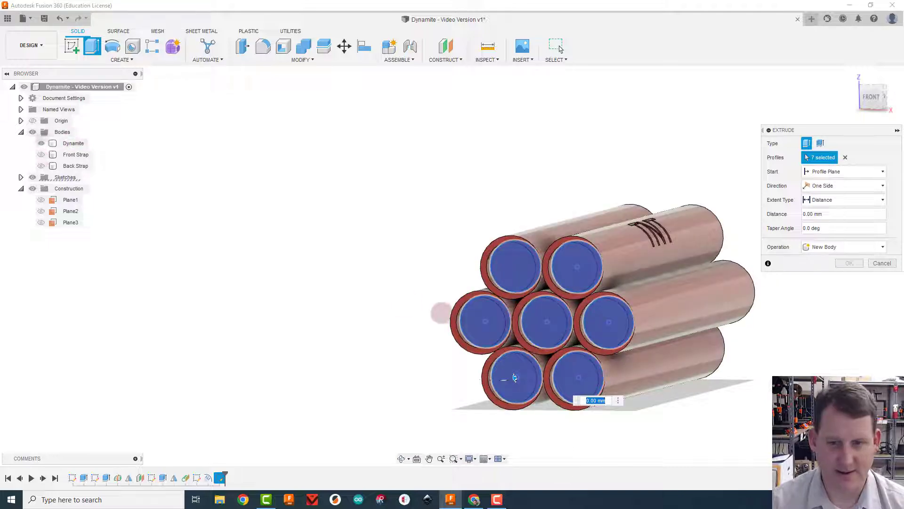
left_click_drag(871, 94, 827, 96)
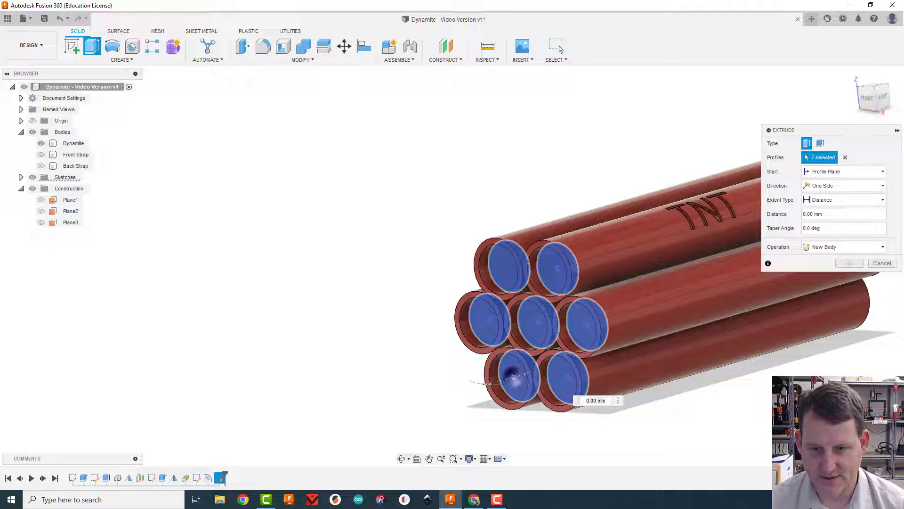
left_click_drag(515, 376, 503, 381)
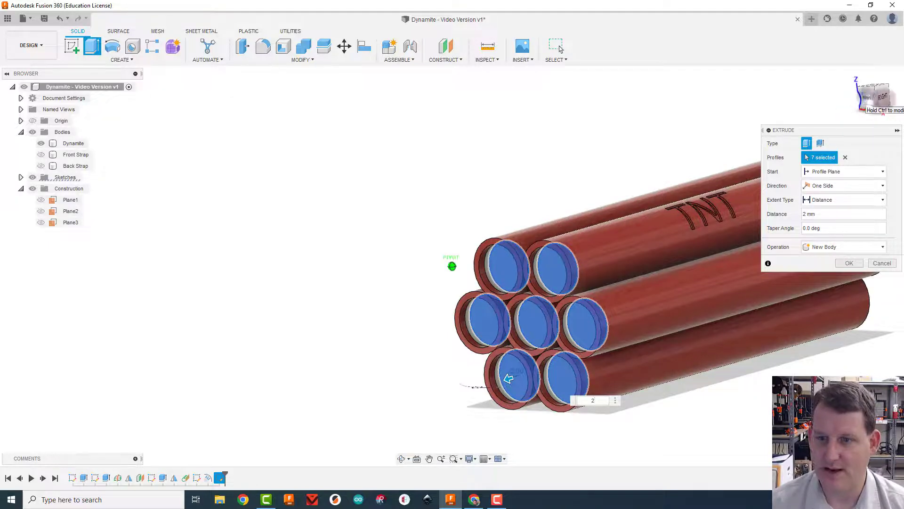
left_click(867, 98)
middle_click_drag(513, 377, 490, 371, "shift")
left_click(829, 247)
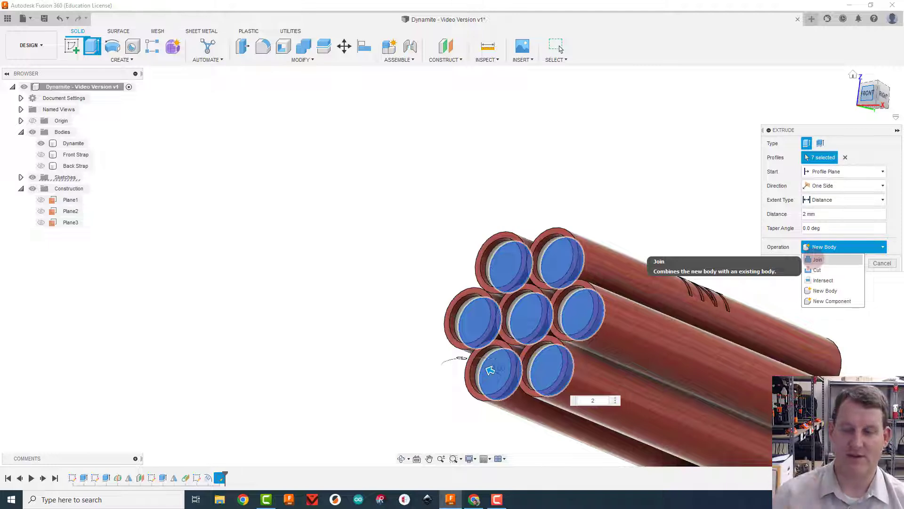
left_click(825, 291)
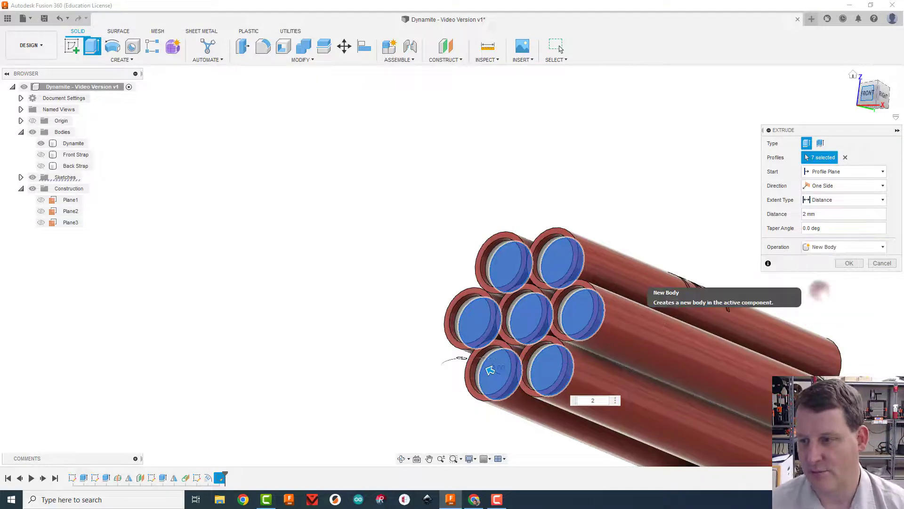
left_click(849, 263)
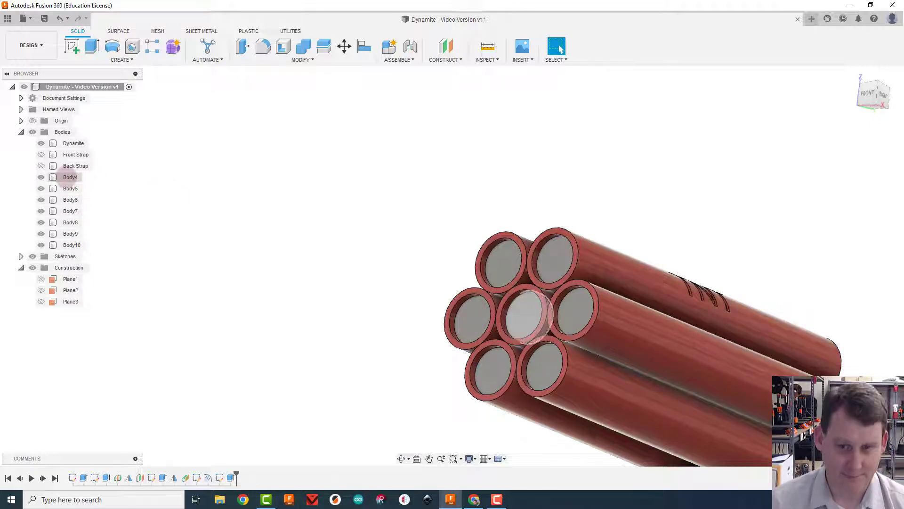
- Create a new group named Fuses inside the Bodies folder
left_click(69, 177)
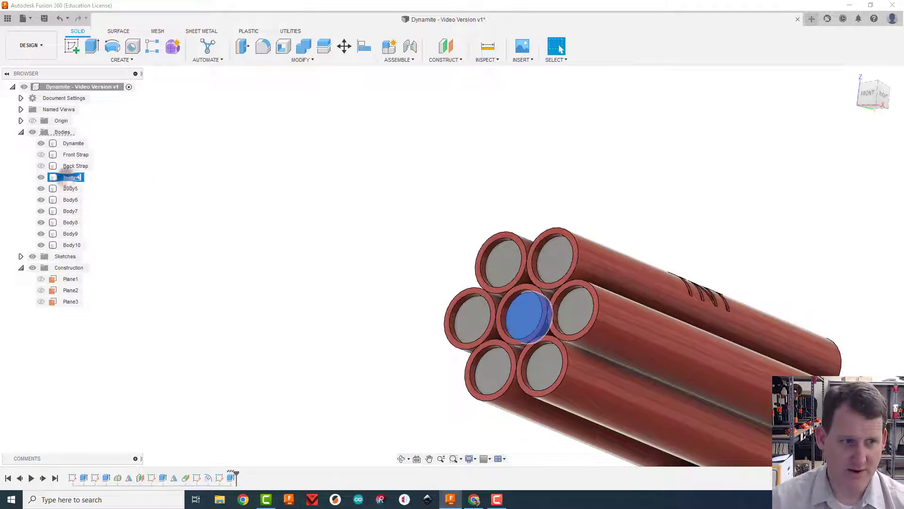
left_click(182, 190)
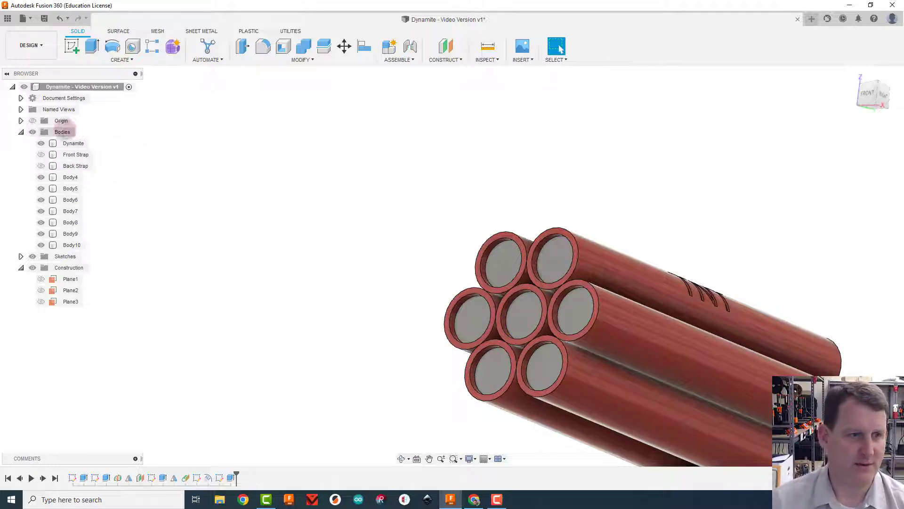
right_click(62, 132)
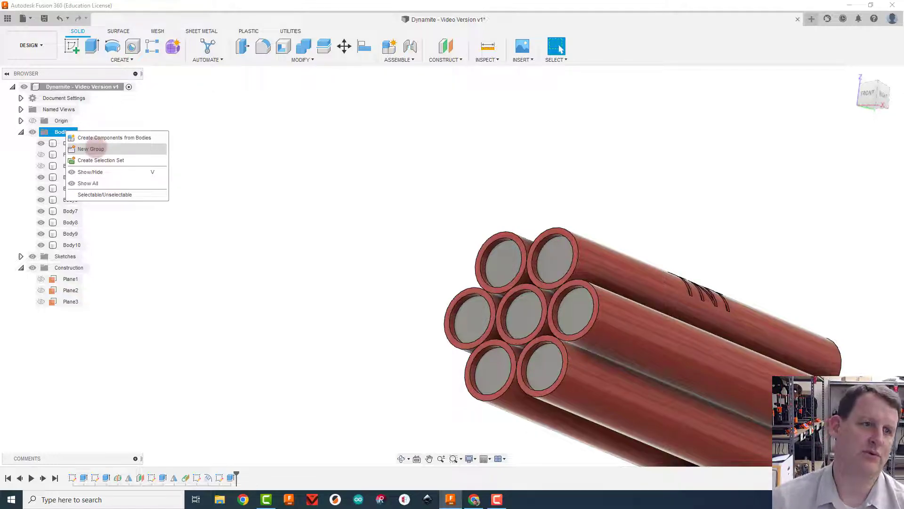
left_click(91, 149)
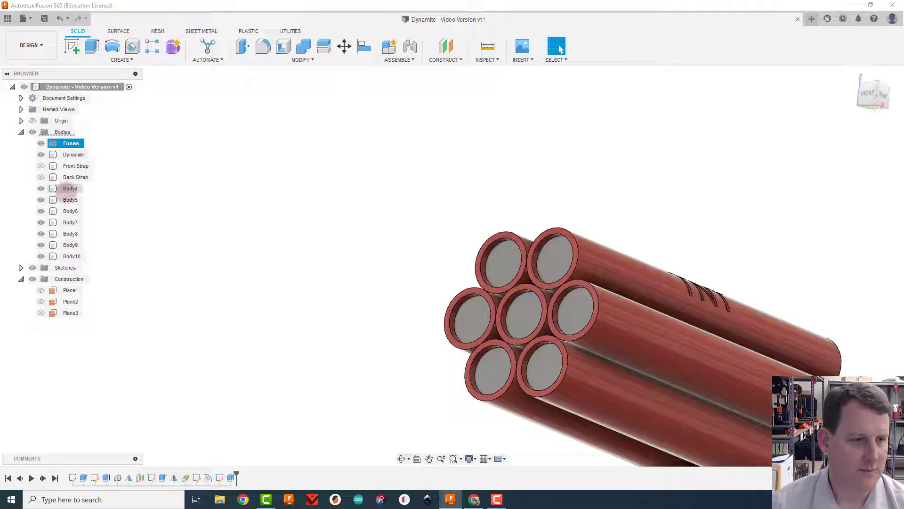
- Move the seven new disc bodies, Body4 through Body10, into the Fuses group
left_click(70, 188)
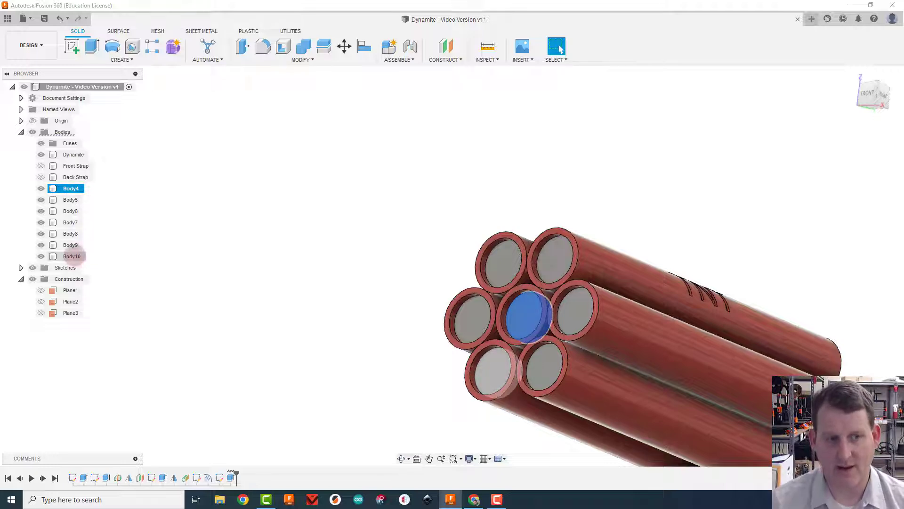
left_click(71, 257, "shift")
right_click(91, 190)
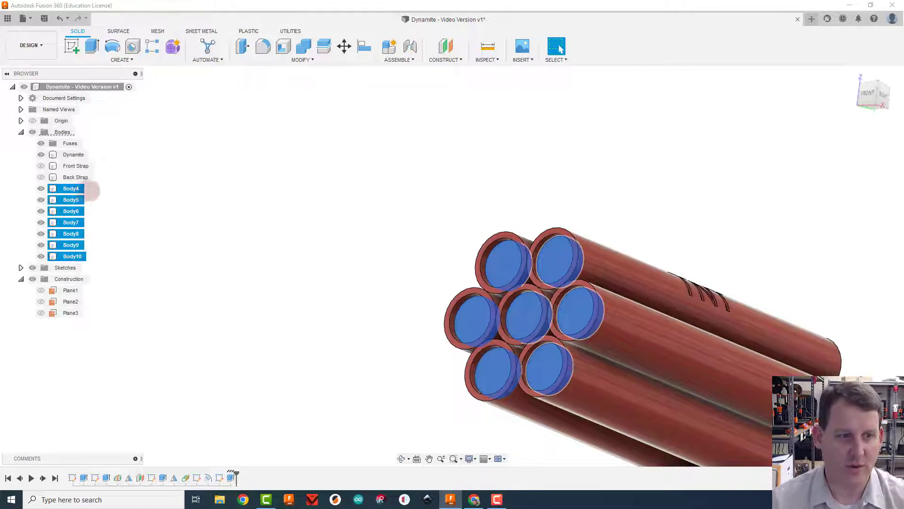
left_click_drag(80, 188, 69, 144)
left_click(150, 170)
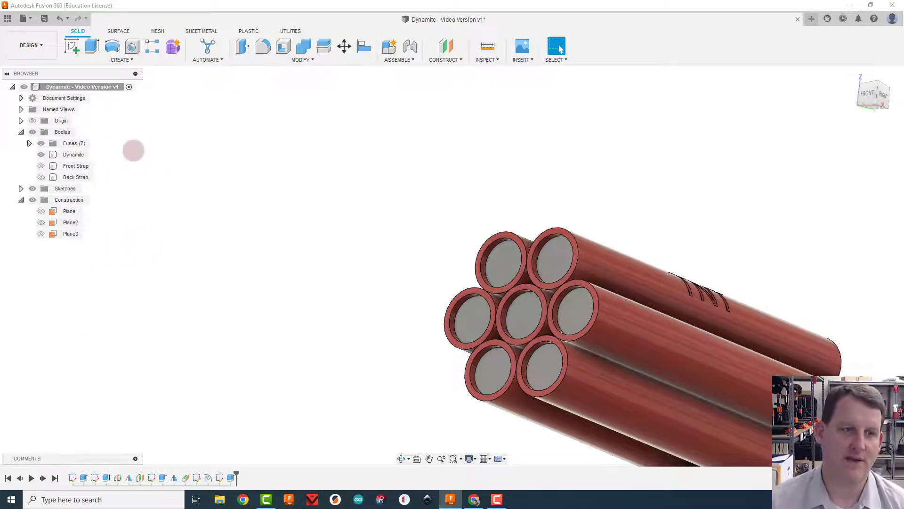
- Check the Fuses group by hiding its discs from the stick ends and showing them again
left_click(41, 143)
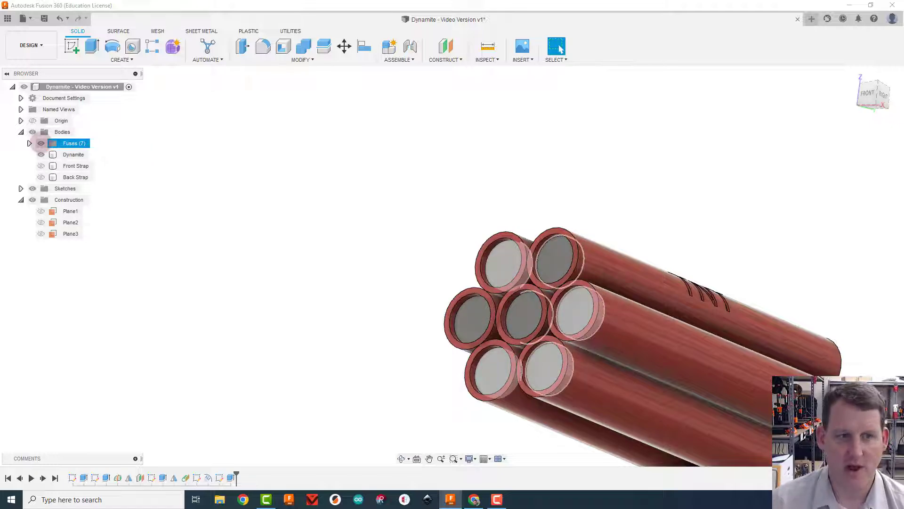
left_click(41, 143)
left_click(305, 170)
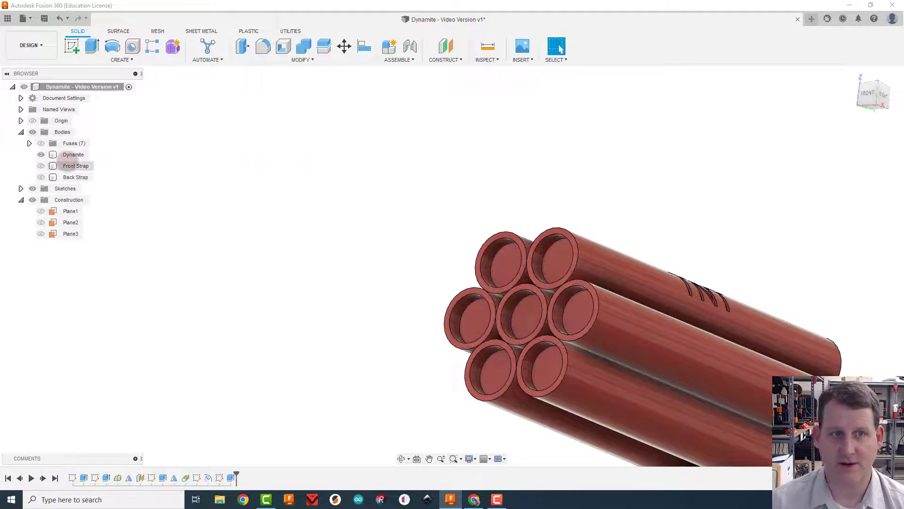
left_click(41, 143)
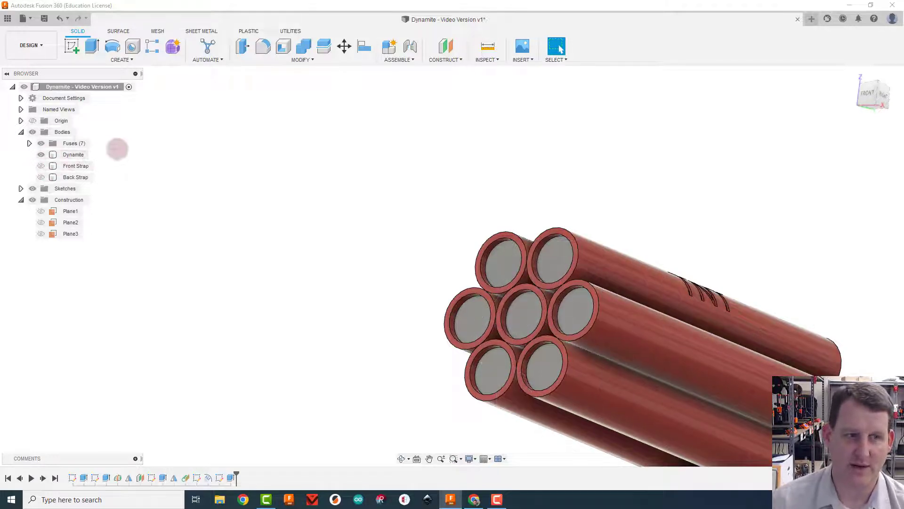
- Try to apply the Paint - Metallic (Black) appearance to the whole Fuses group at once, keeping the appearances already applied to bodies
scroll(351, 234, "down", 3)
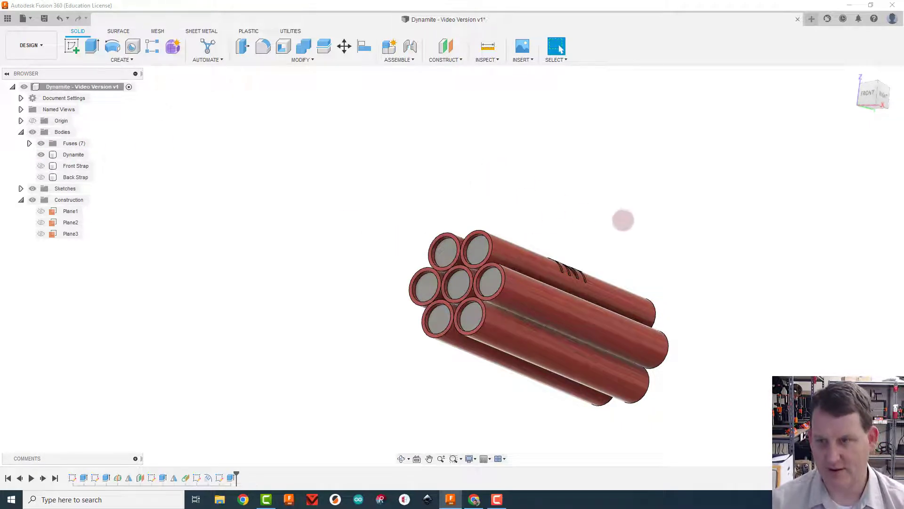
key("a")
left_click_drag(721, 210, 74, 143)
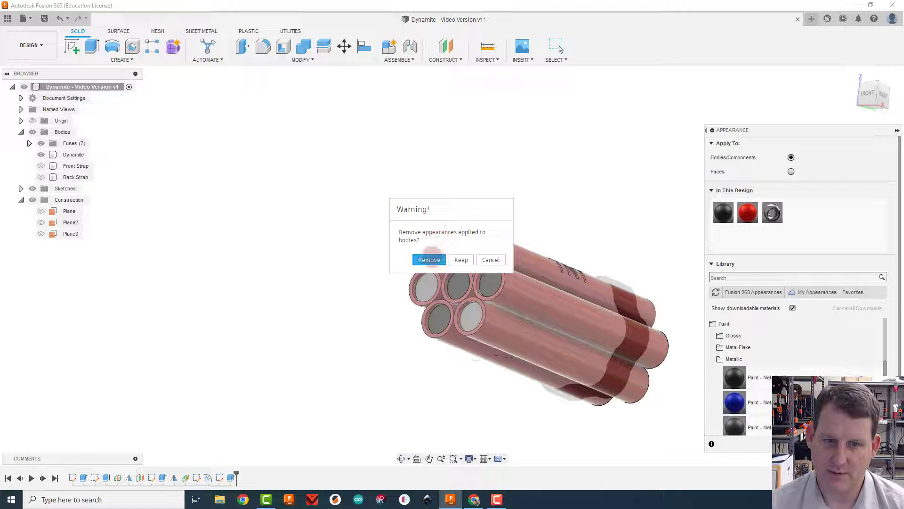
left_click(461, 259)
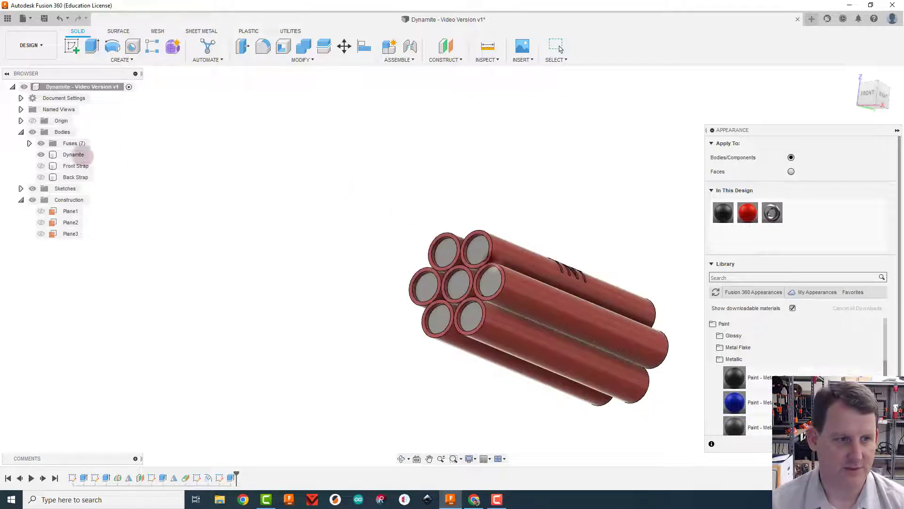
- Apply the Paint - Metallic (Black) appearance individually to all seven bodies in the Fuses group
left_click(30, 144)
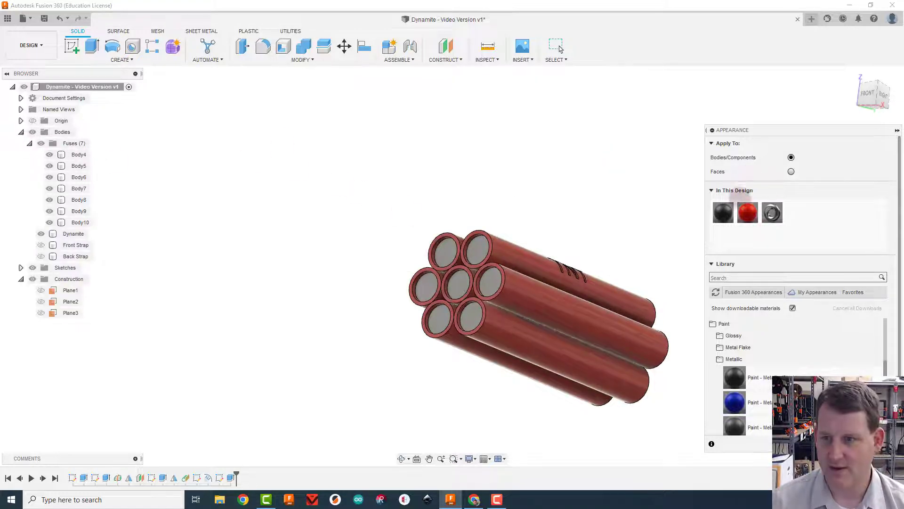
left_click_drag(723, 212, 77, 155)
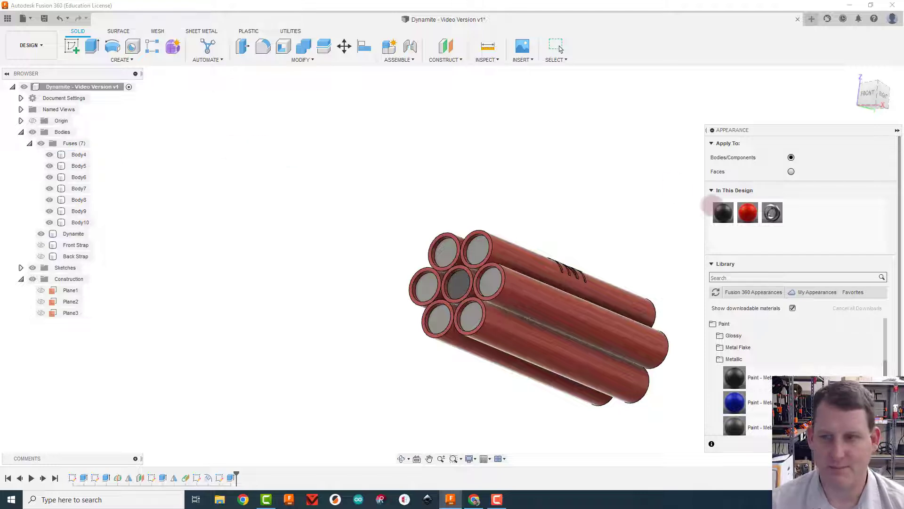
left_click_drag(723, 212, 78, 177)
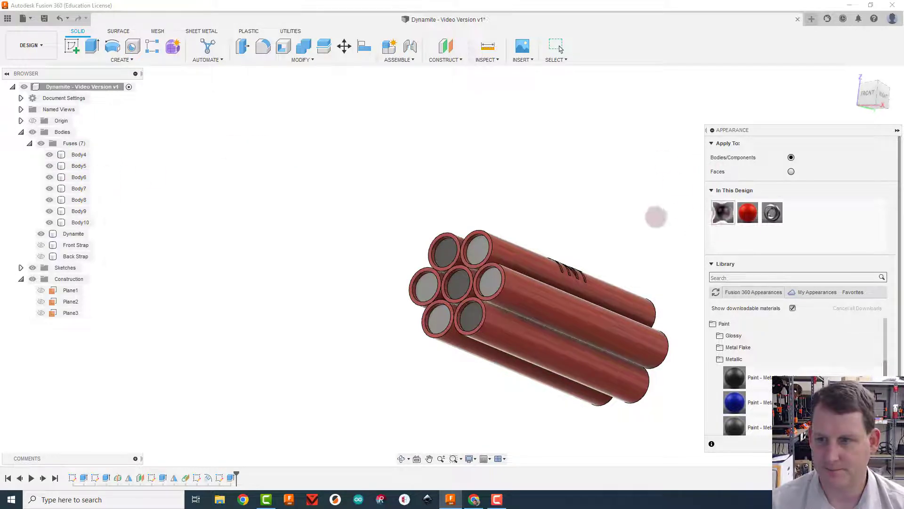
left_click_drag(656, 217, 80, 190)
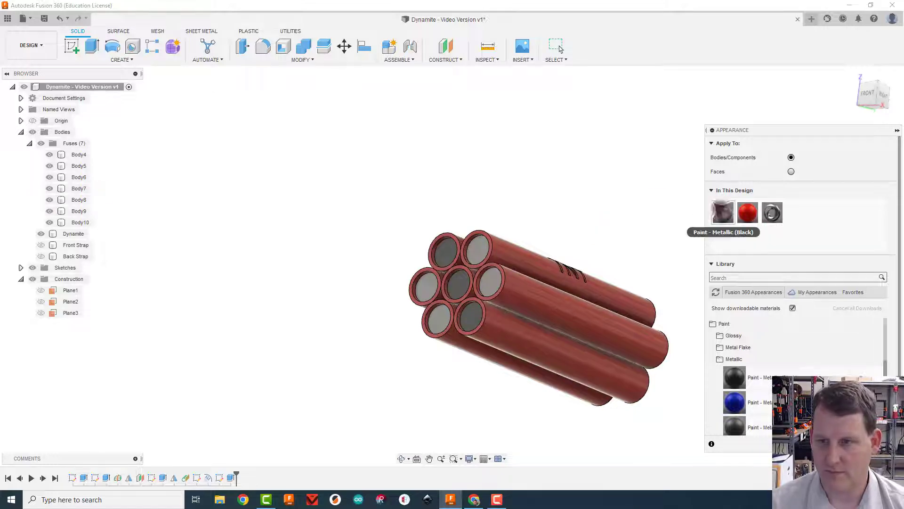
left_click_drag(723, 213, 79, 200)
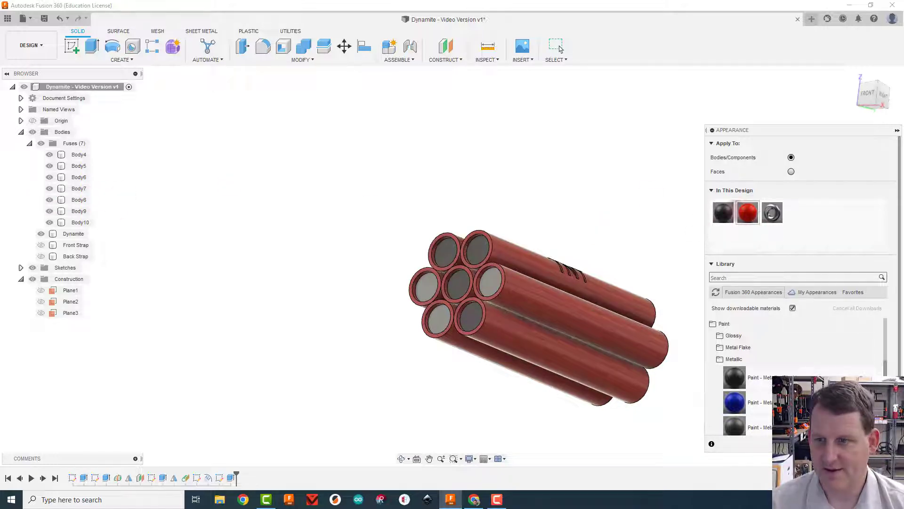
left_click_drag(723, 213, 79, 211)
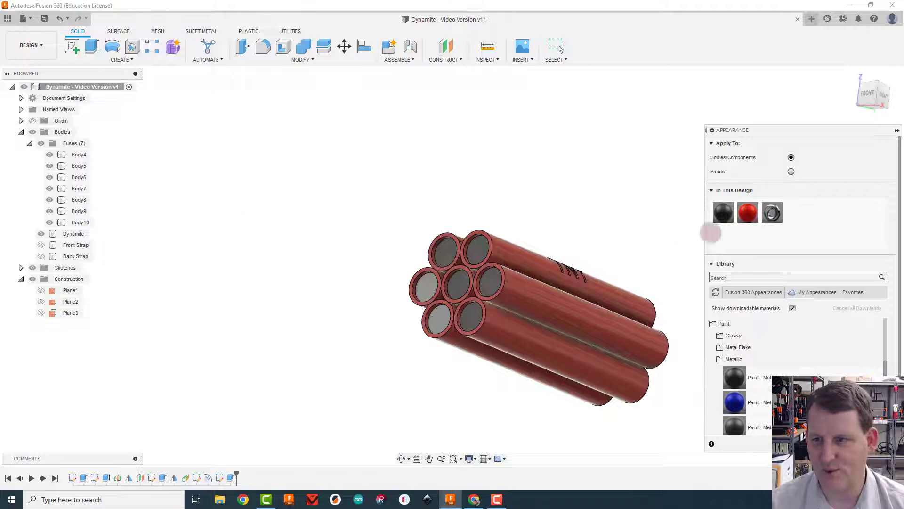
left_click_drag(723, 213, 80, 222)
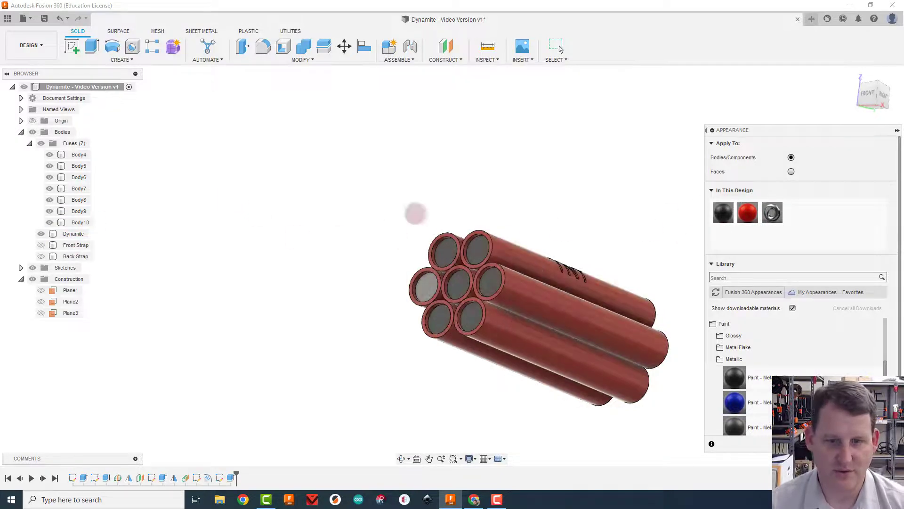
left_click_drag(723, 213, 86, 185)
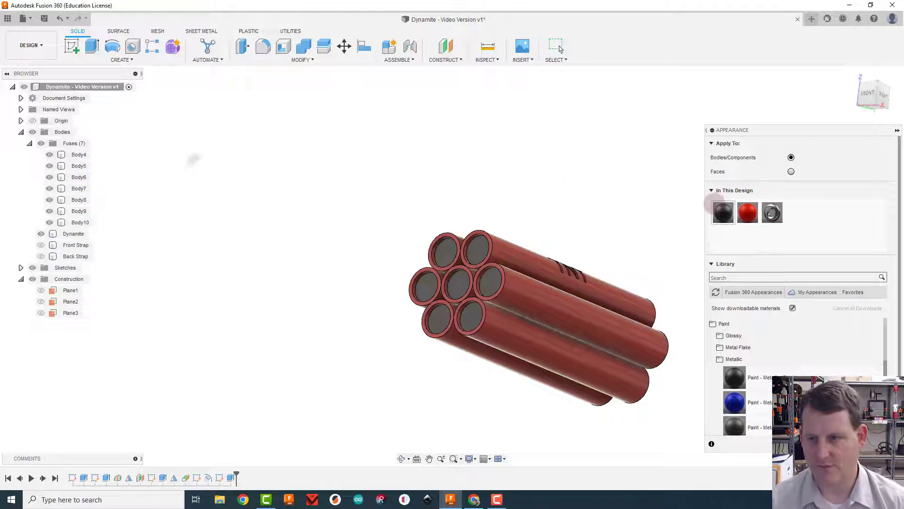
left_click(881, 443)
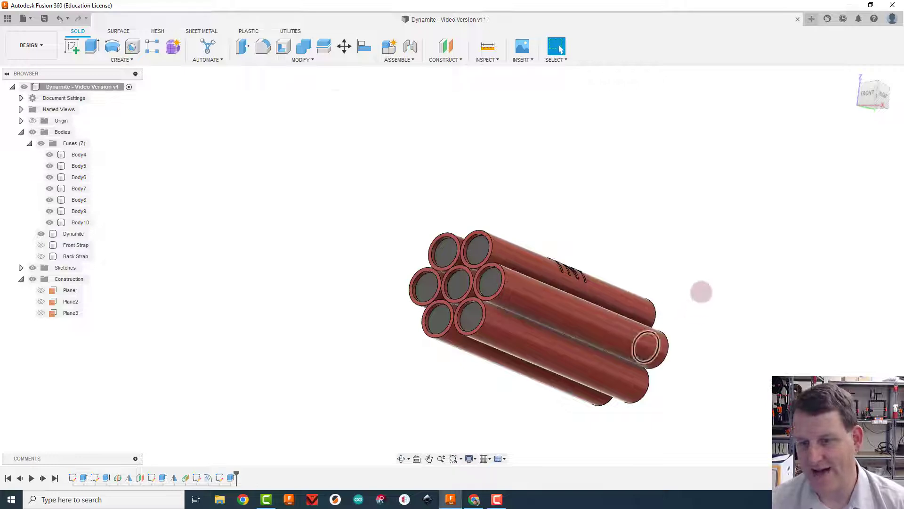
- Show Plane1 and mirror the seven fuse disc bodies across it to the other stick ends as new bodies
left_click(121, 60)
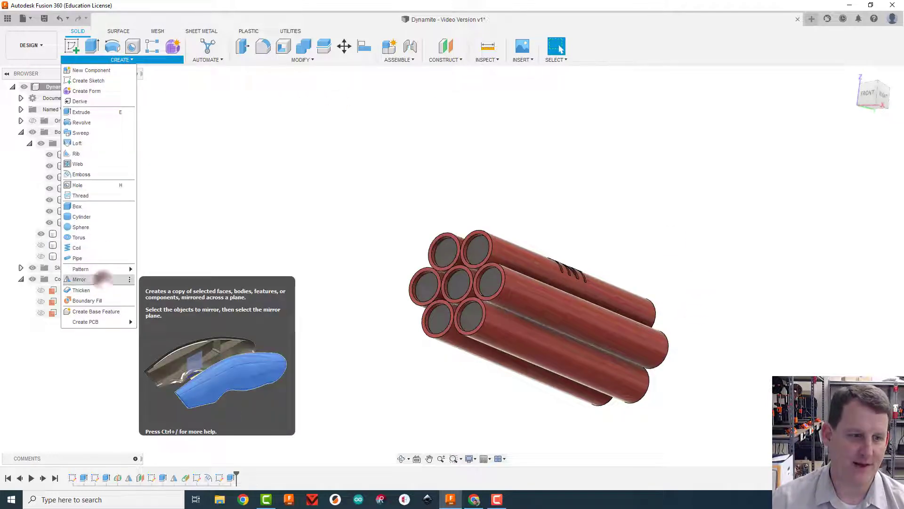
left_click(101, 279)
left_click(41, 290)
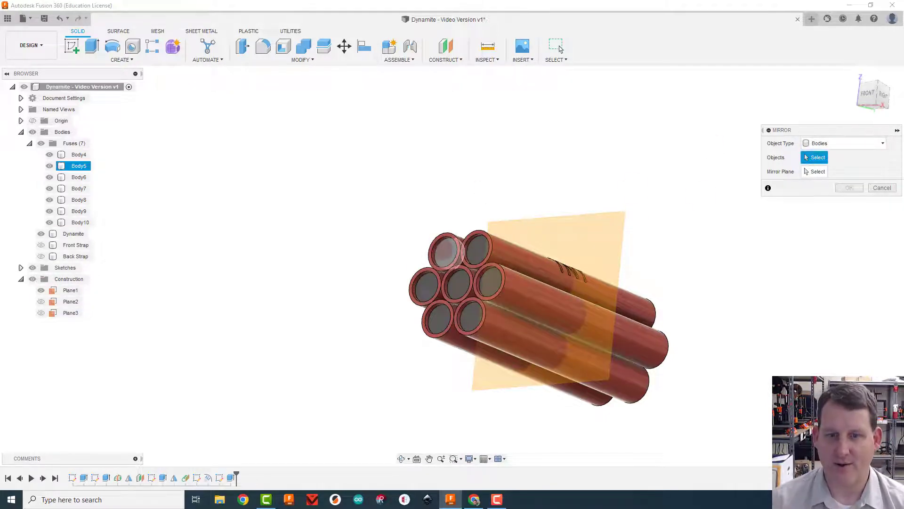
left_click(445, 252)
left_click(479, 249)
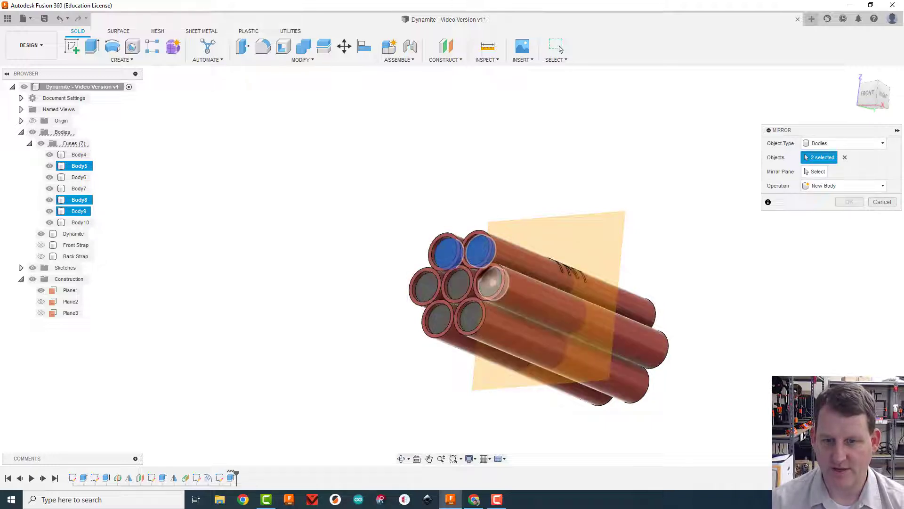
left_click(493, 282)
left_click(460, 284)
left_click(426, 284)
left_click(438, 318)
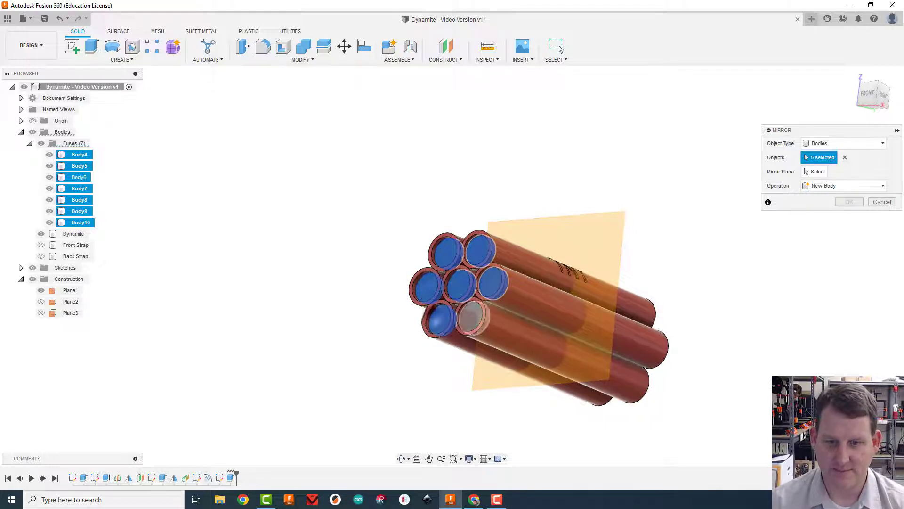
left_click(471, 316)
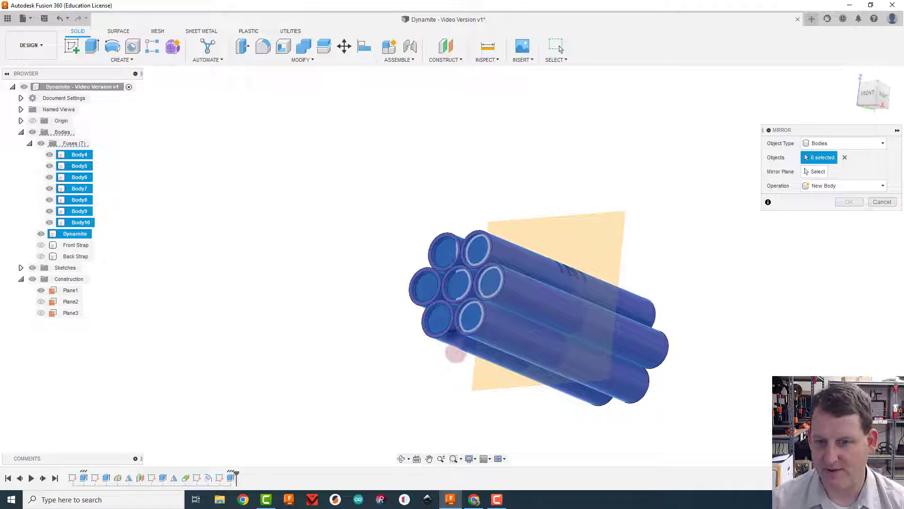
left_click(392, 379)
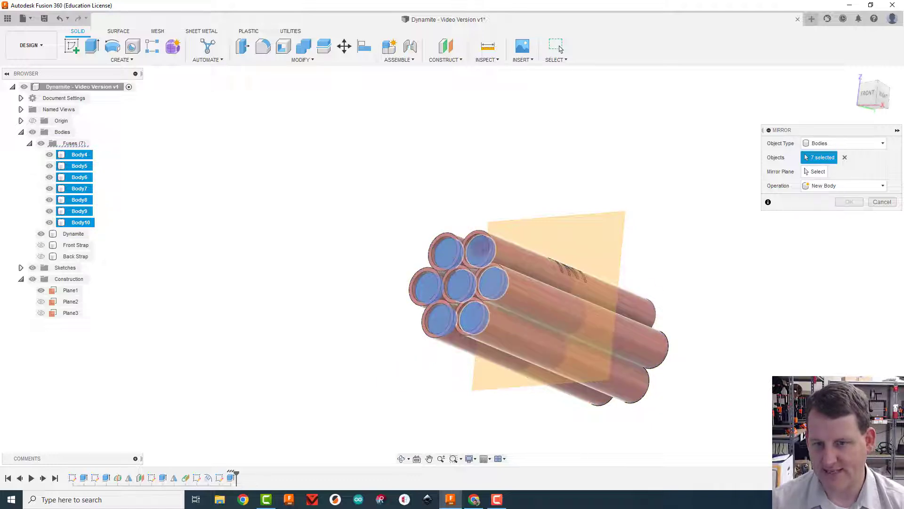
left_click(807, 171)
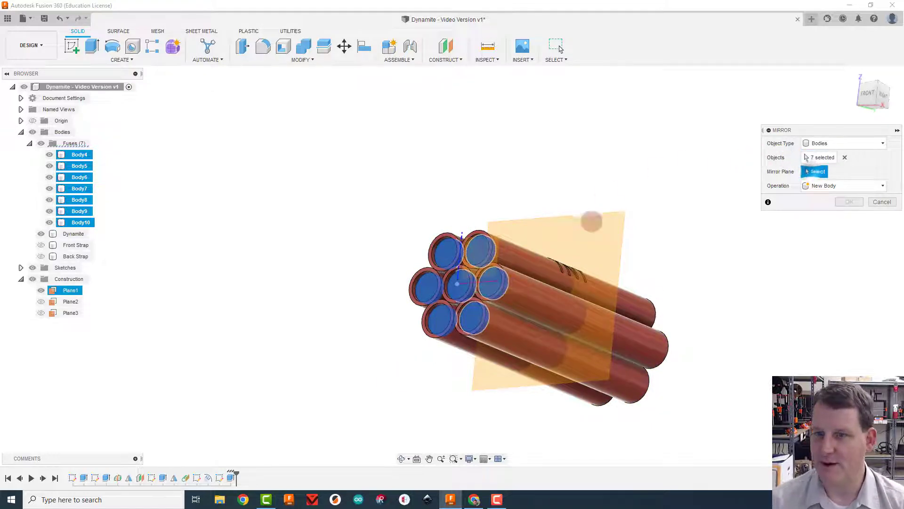
left_click(604, 221)
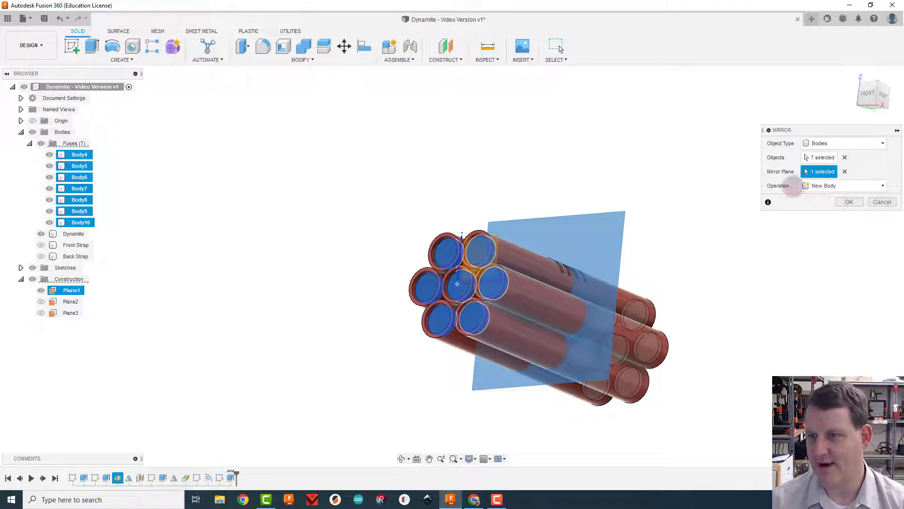
left_click(841, 186)
left_click(840, 186)
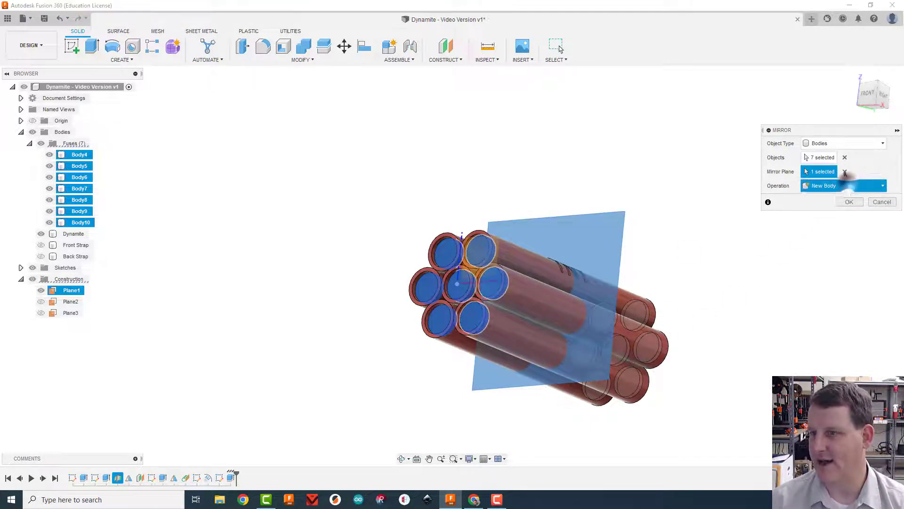
left_click(849, 202)
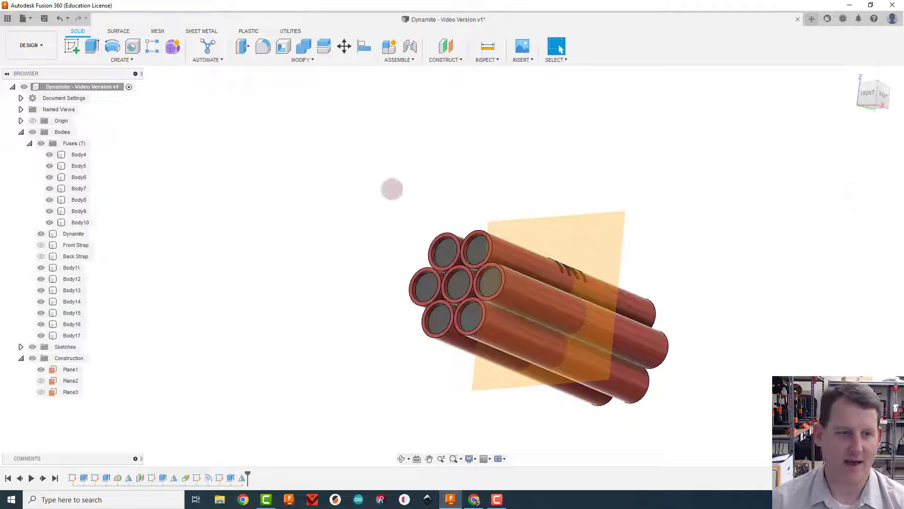
- Create a new group named Back Caps inside the Bodies folder for the mirrored discs
left_click(70, 267)
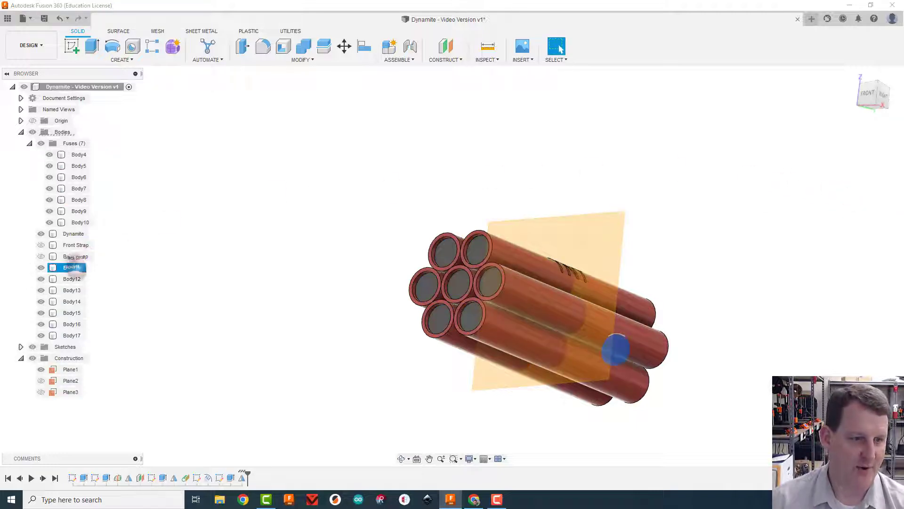
left_click(165, 283)
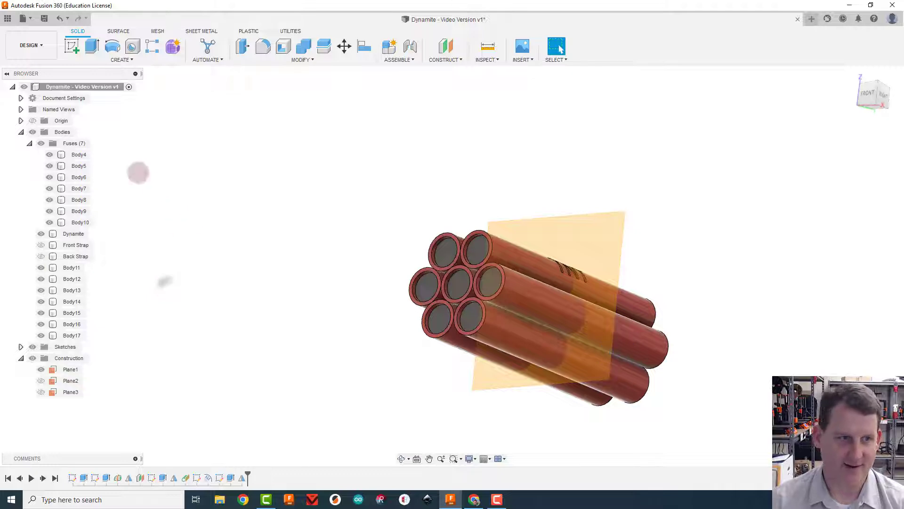
right_click(57, 132)
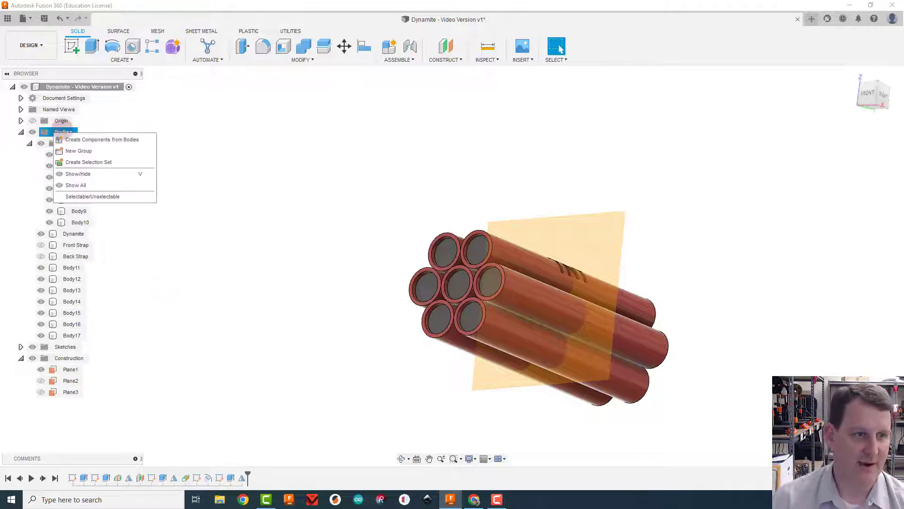
left_click(78, 150)
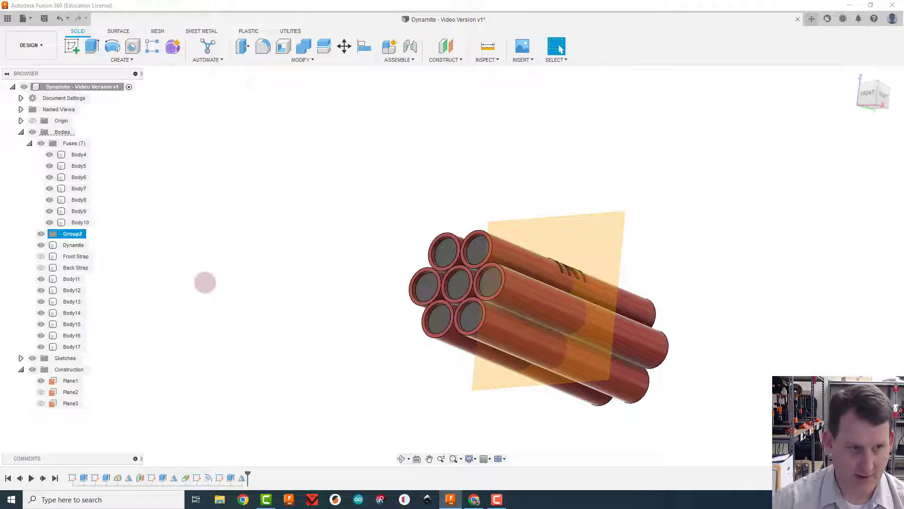
key("a")
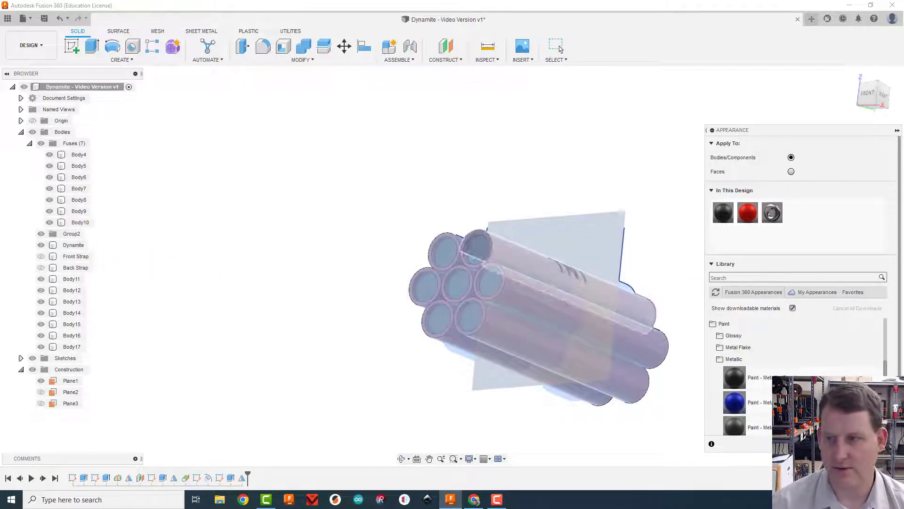
key("Escape")
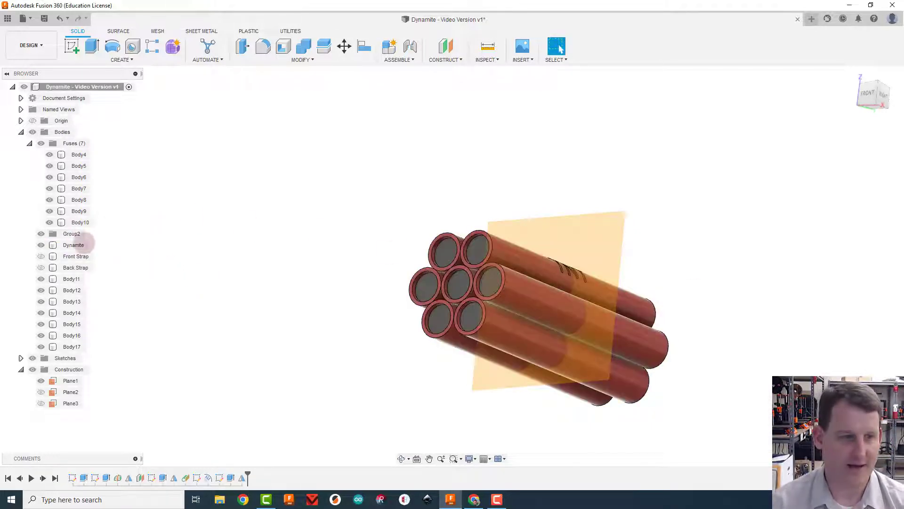
double_click(71, 234)
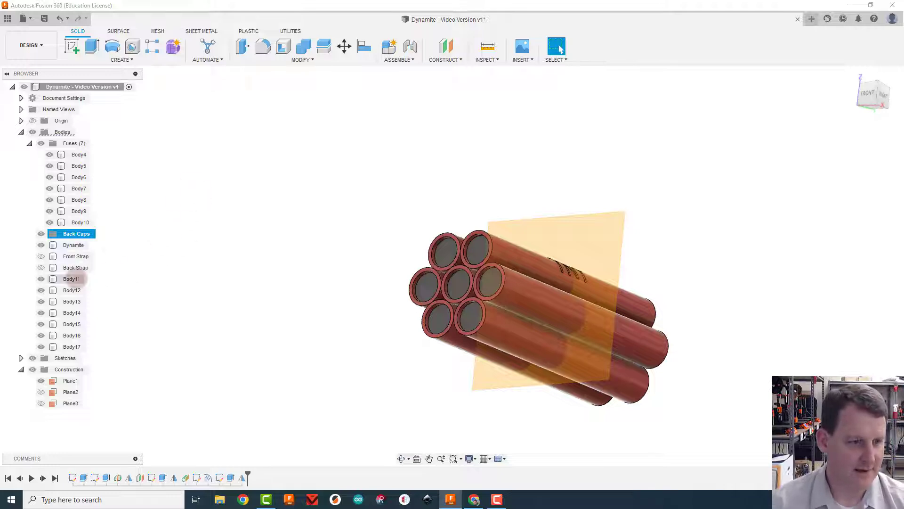
- Move Body11 through Body17 into the Back Caps group, collapse the Fuses group and hide Plane1
left_click(71, 277)
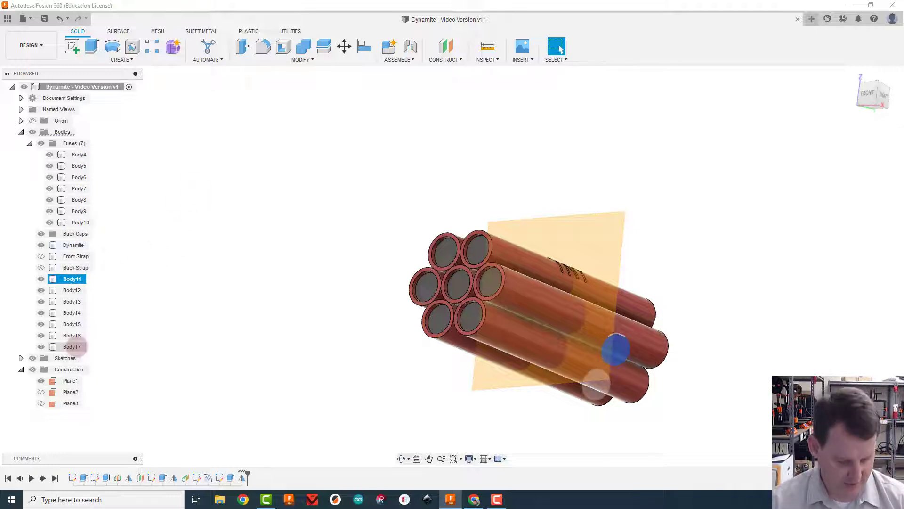
left_click(72, 346, "shift")
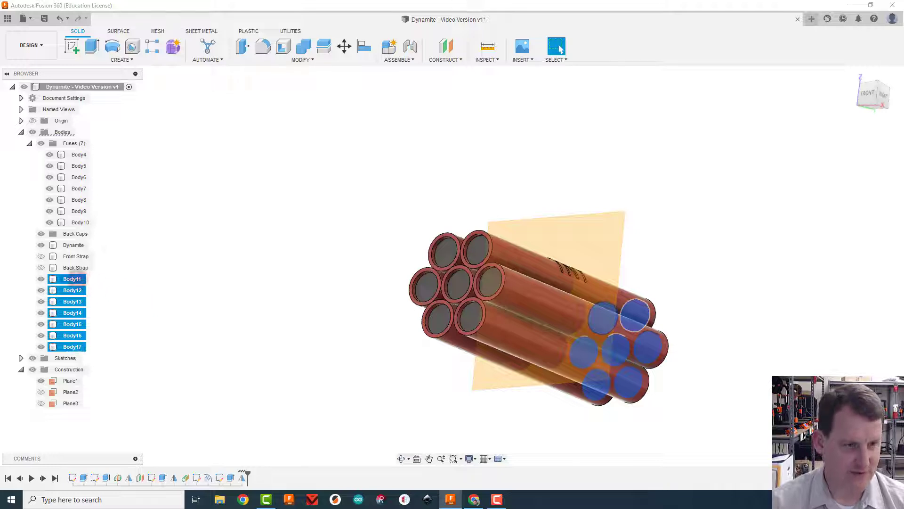
left_click_drag(78, 283, 96, 230)
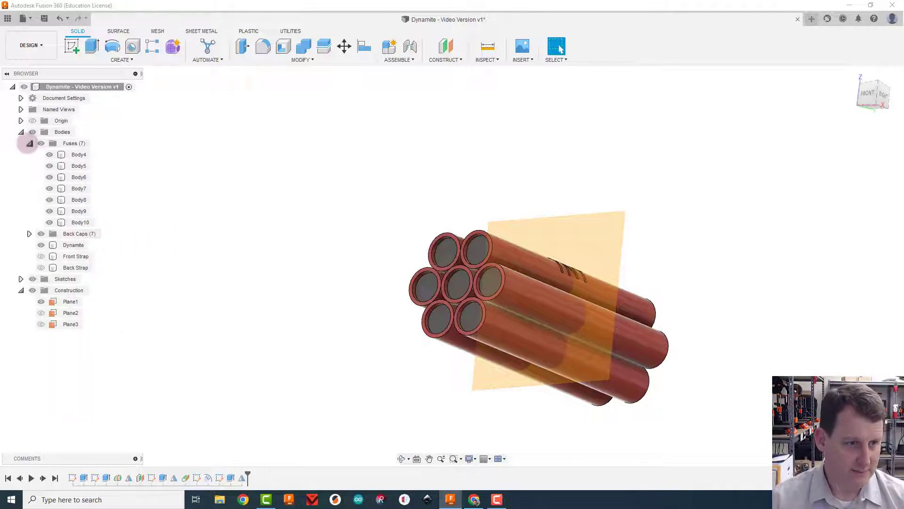
left_click(30, 143)
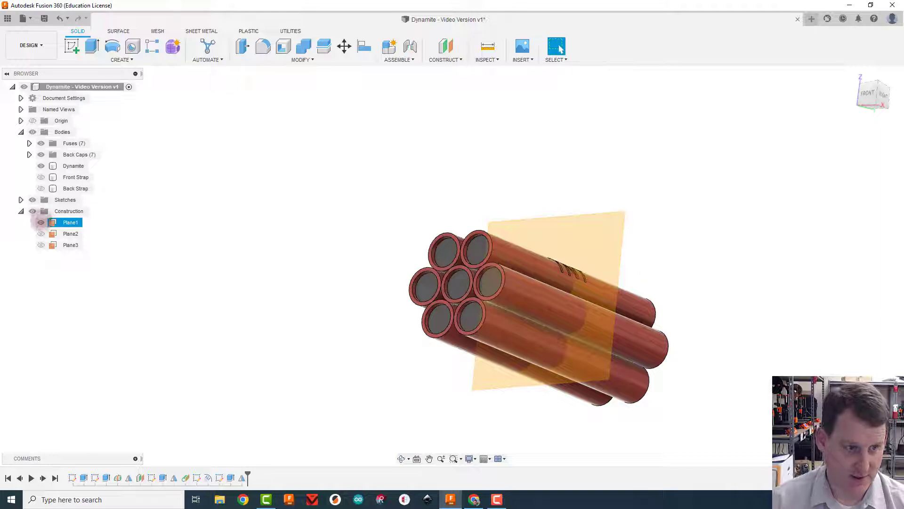
left_click(41, 222)
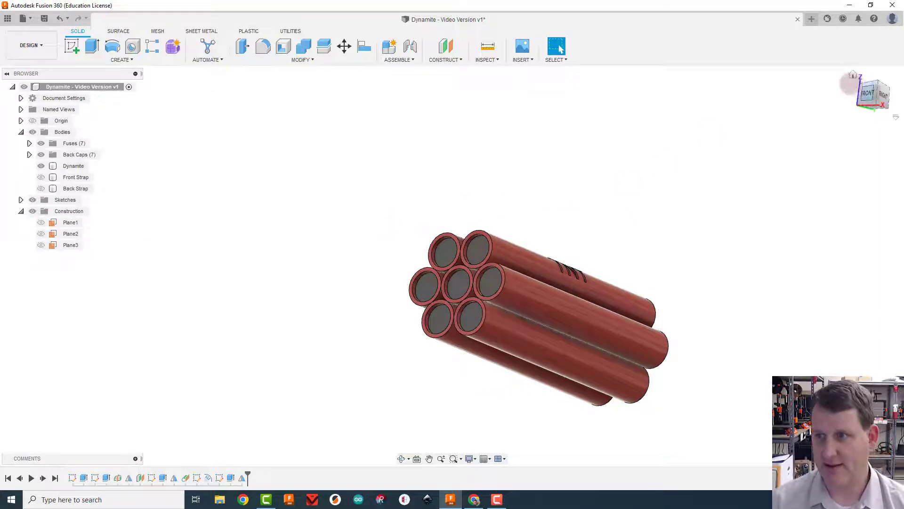
- Hide the Dynamite body and the Back Caps group, and start a sketch on the centre fuse disc's front face
left_click(853, 74)
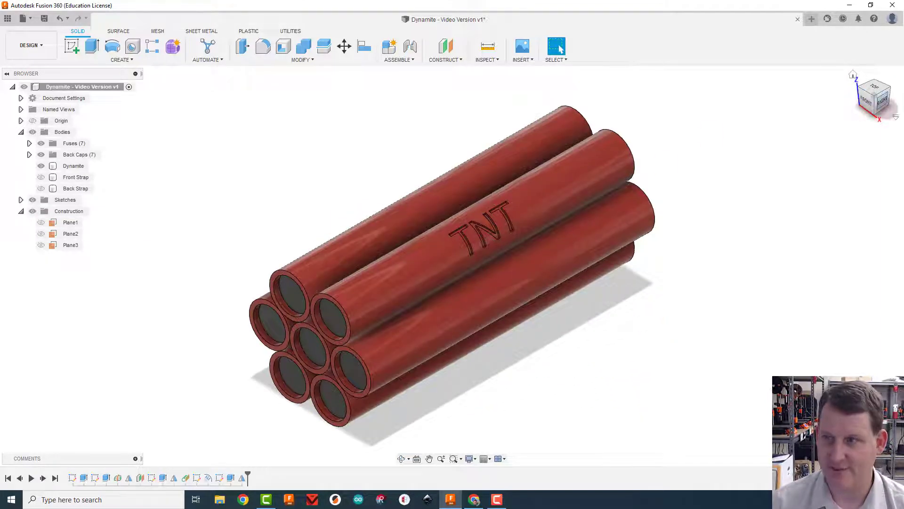
mouse_move(875, 97)
left_mouse_down()
mouse_move(30, 79)
mouse_move(43, 90)
mouse_move(22, 93)
left_mouse_up()
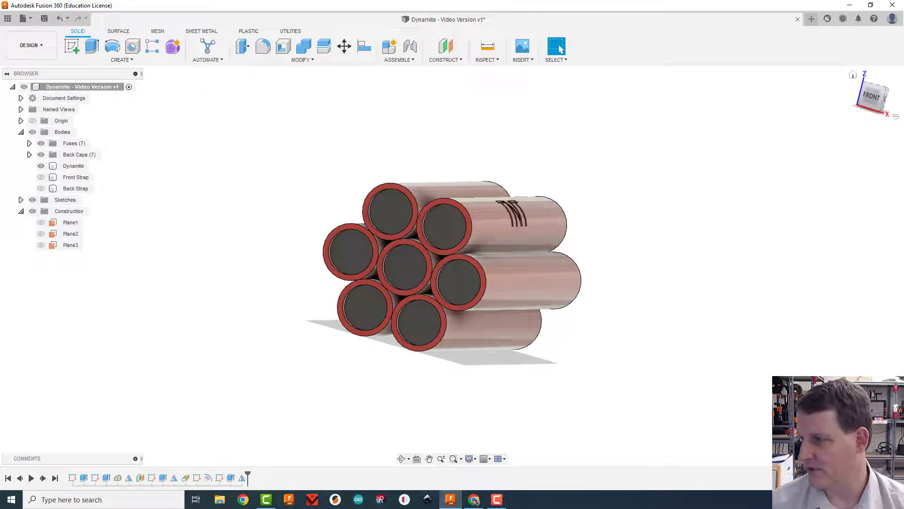
key("alt+Tab")
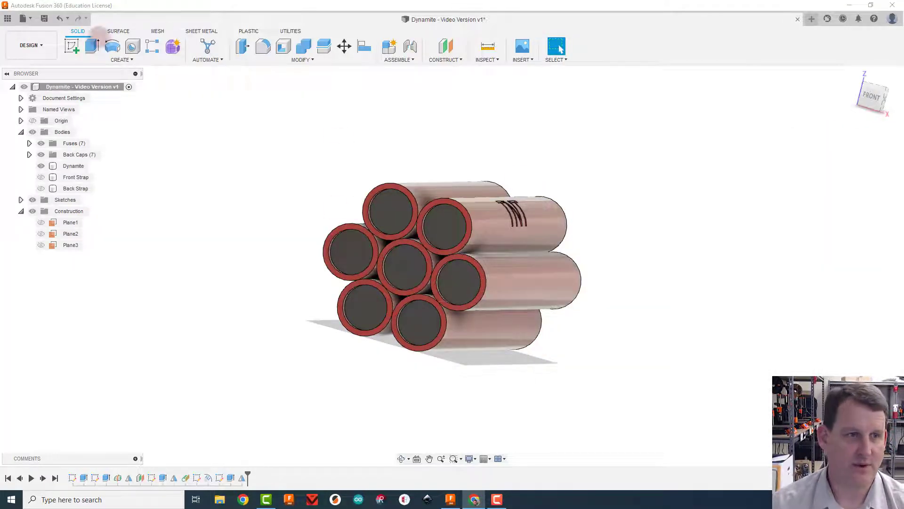
left_click(72, 46)
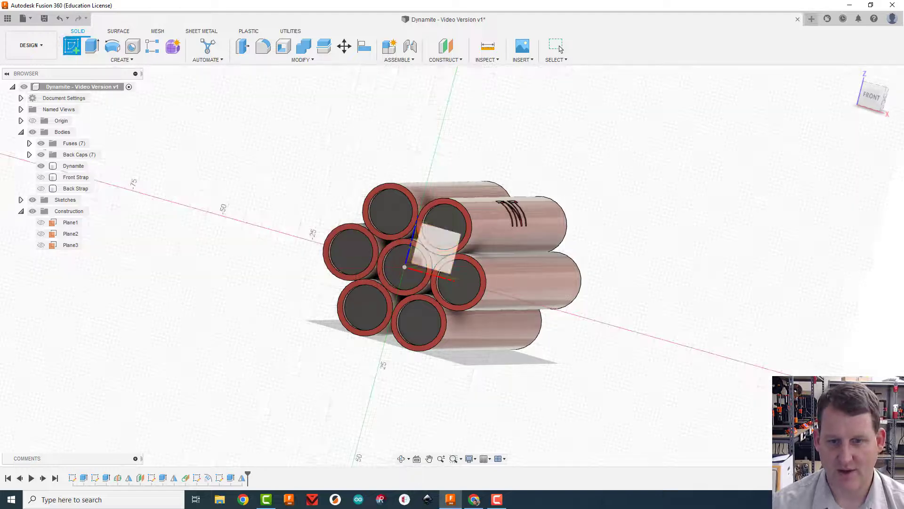
left_click(405, 266)
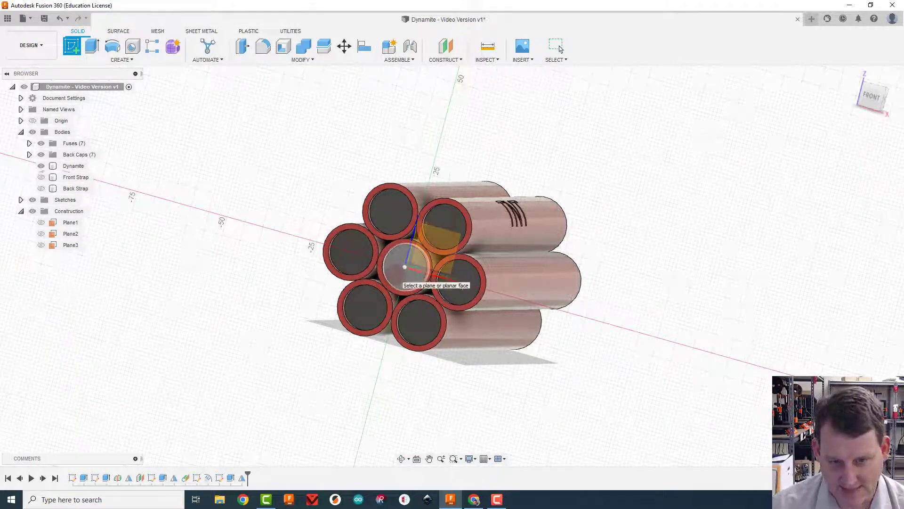
left_click(40, 165)
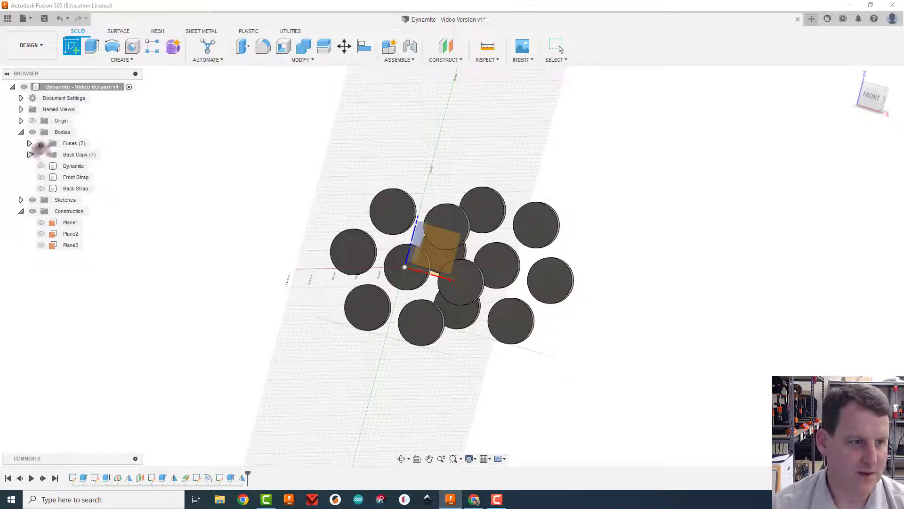
left_click(41, 155)
left_click(29, 144)
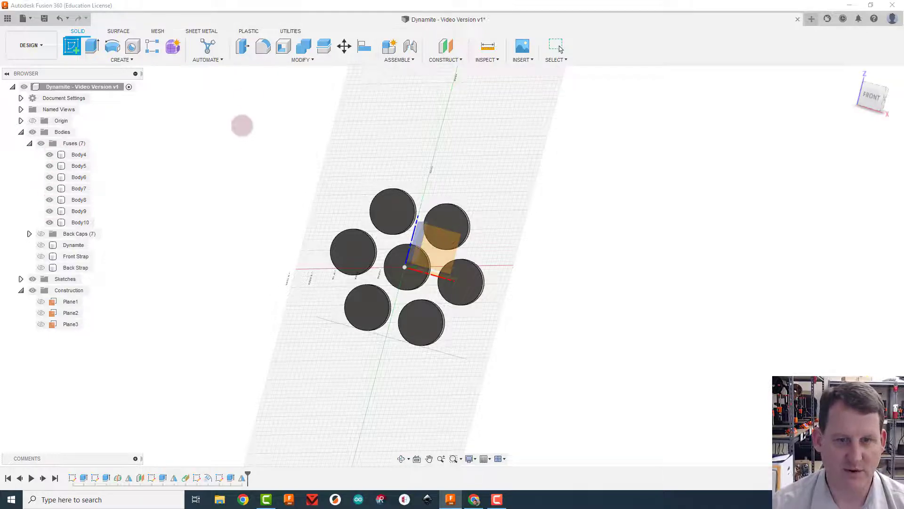
left_click(395, 256)
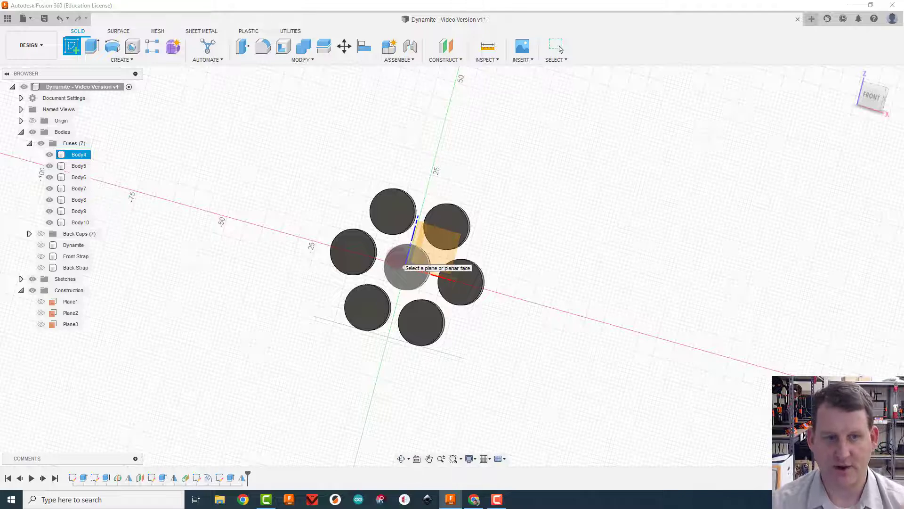
left_click(400, 260)
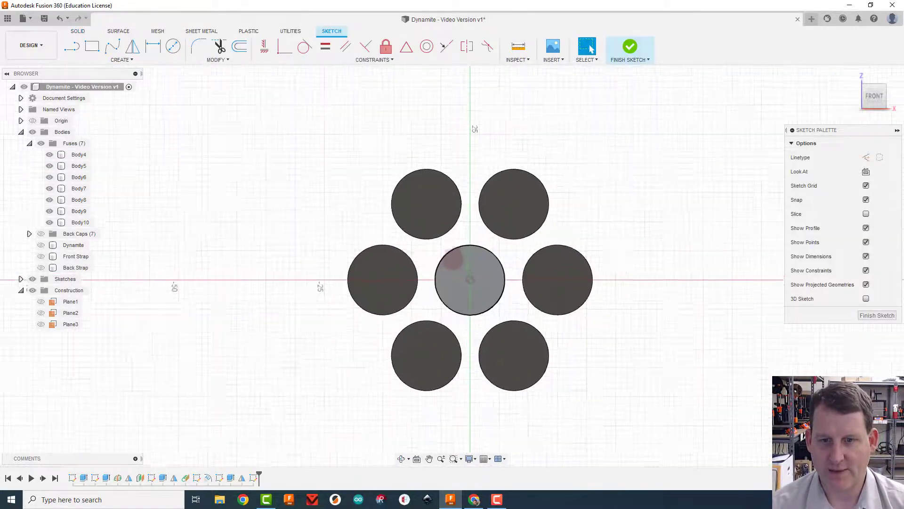
- Draw a six-sided inscribed construction polygon with a 1.5 mm radius at the centre disc's origin and constrain one edge horizontal
scroll(452, 258, "up", 3)
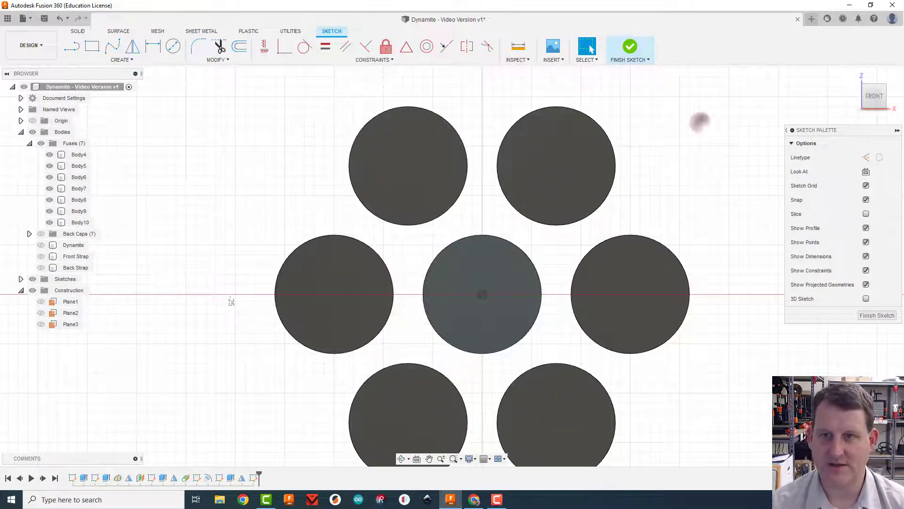
middle_click_drag(642, 122, 608, 114)
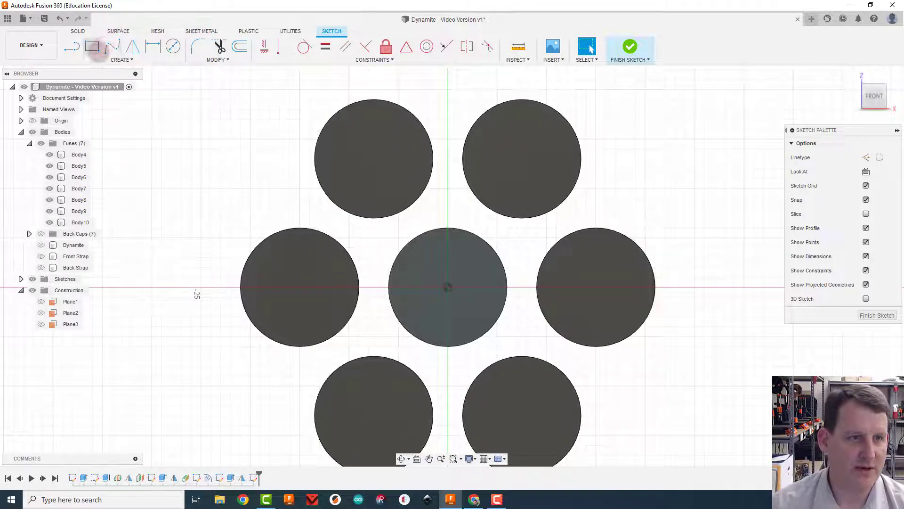
left_click(120, 59)
mouse_move(109, 112)
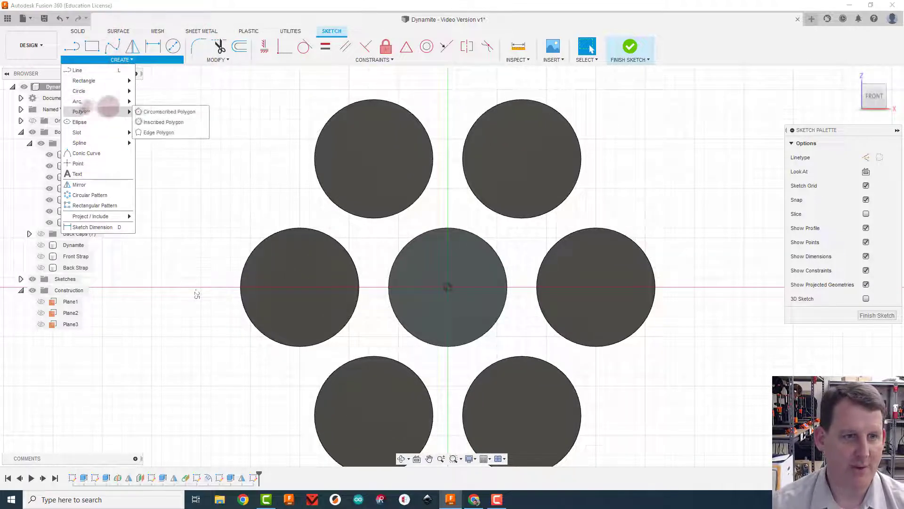
left_click(159, 122)
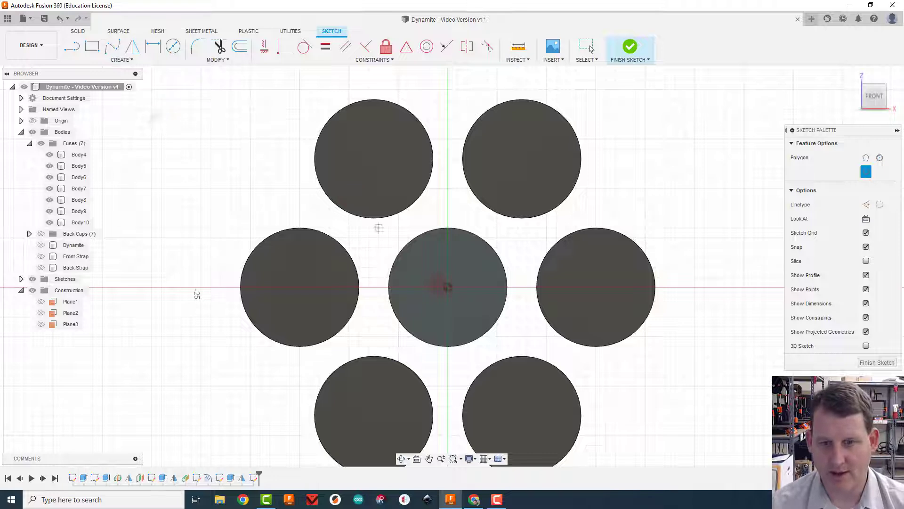
left_click(447, 285)
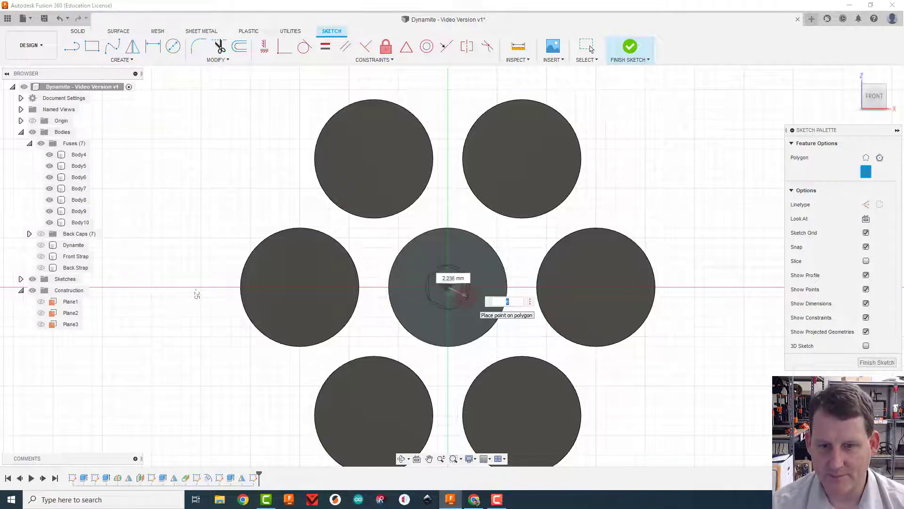
key("Tab")
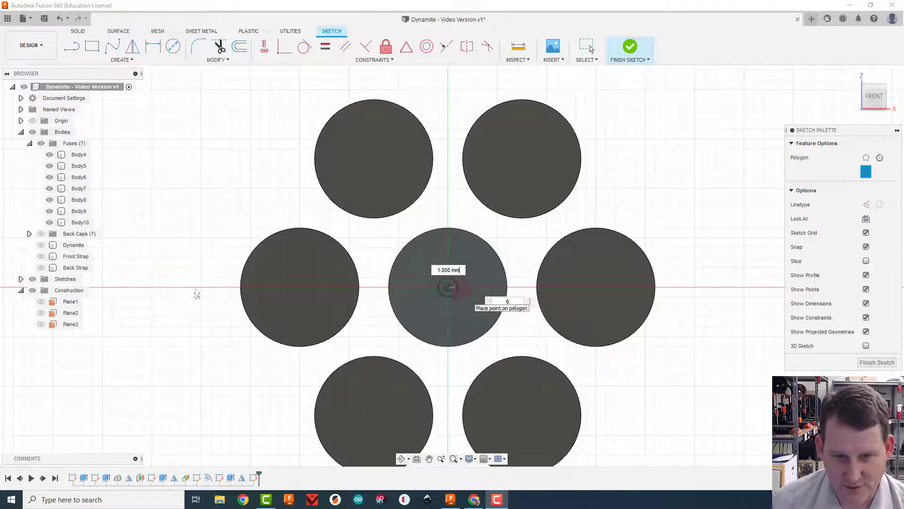
scroll(463, 289, "up", 4)
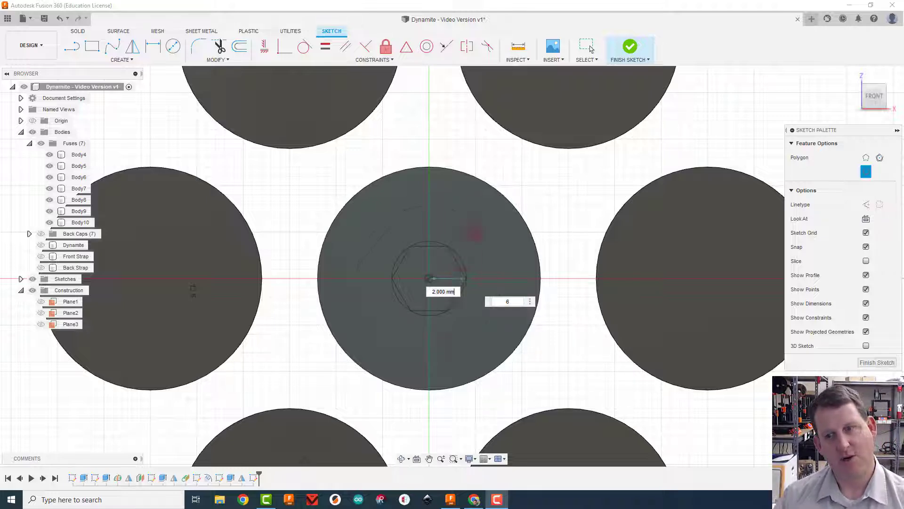
left_click(866, 204)
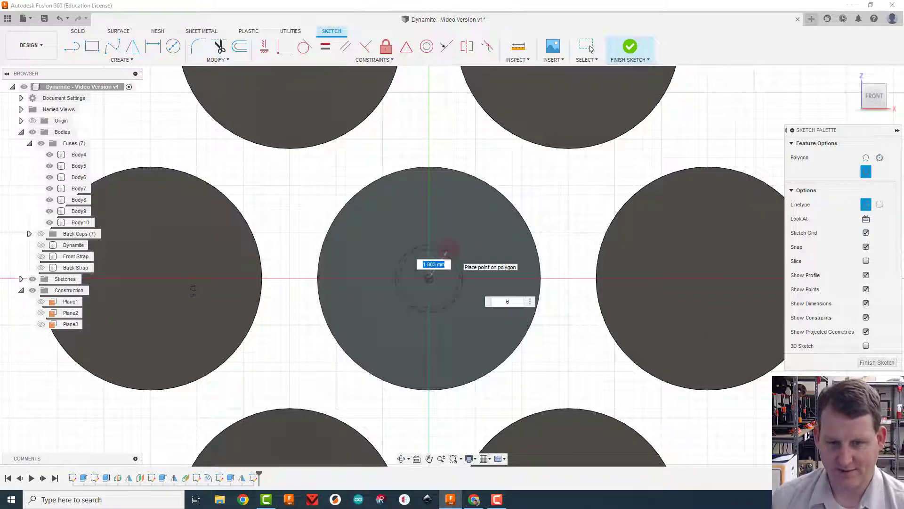
key("Tab")
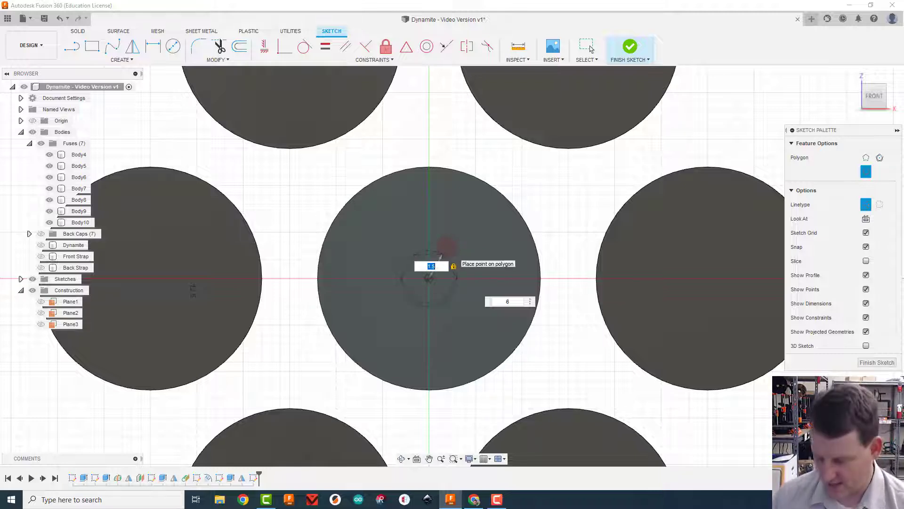
left_click(588, 47)
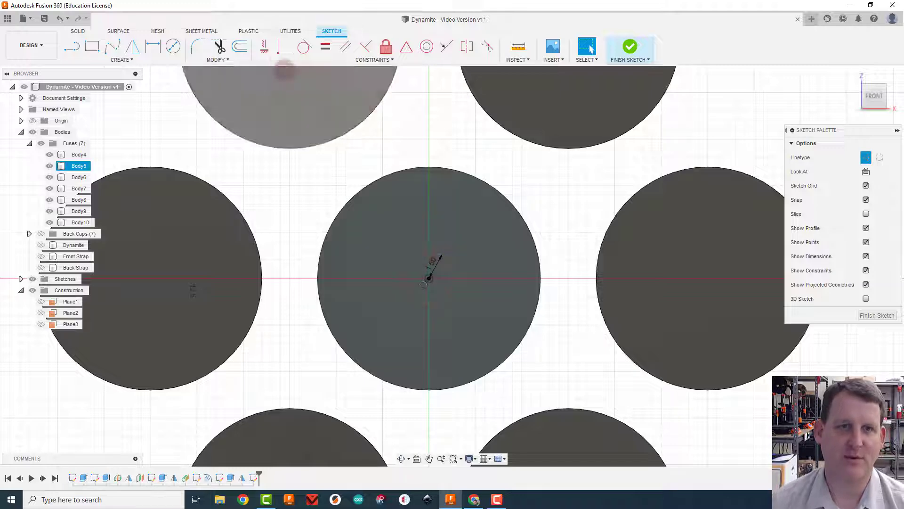
left_click(264, 47)
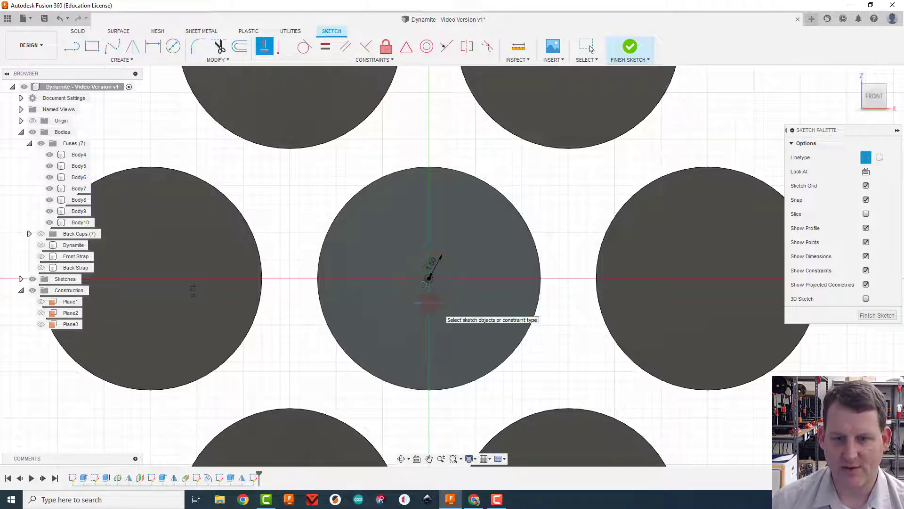
left_click(430, 303)
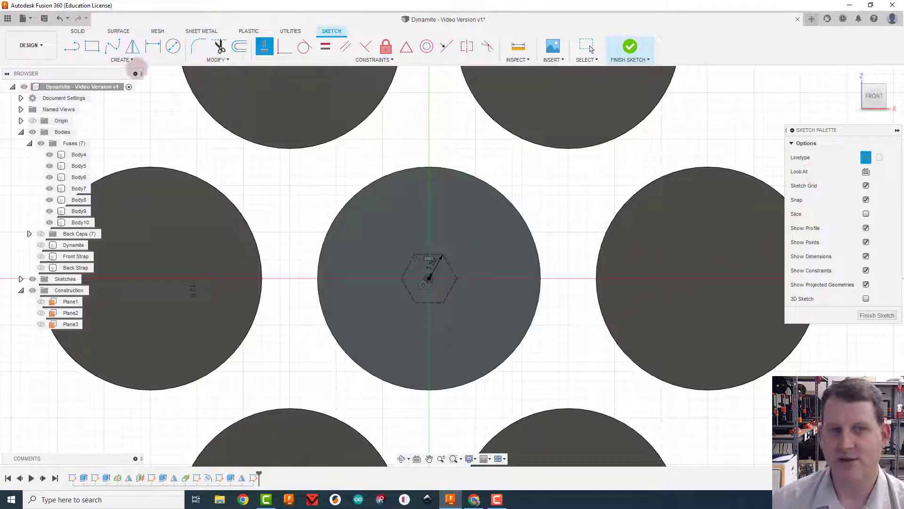
- Draw a normal-line three-point arc between the hexagon's two upper corners, bulging outward above its upper edge
left_click(113, 60)
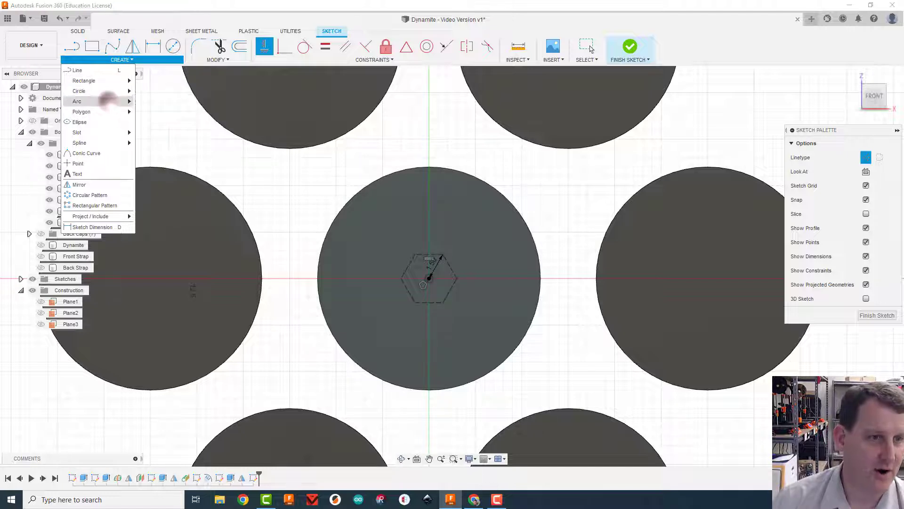
mouse_move(116, 102)
left_click(156, 101)
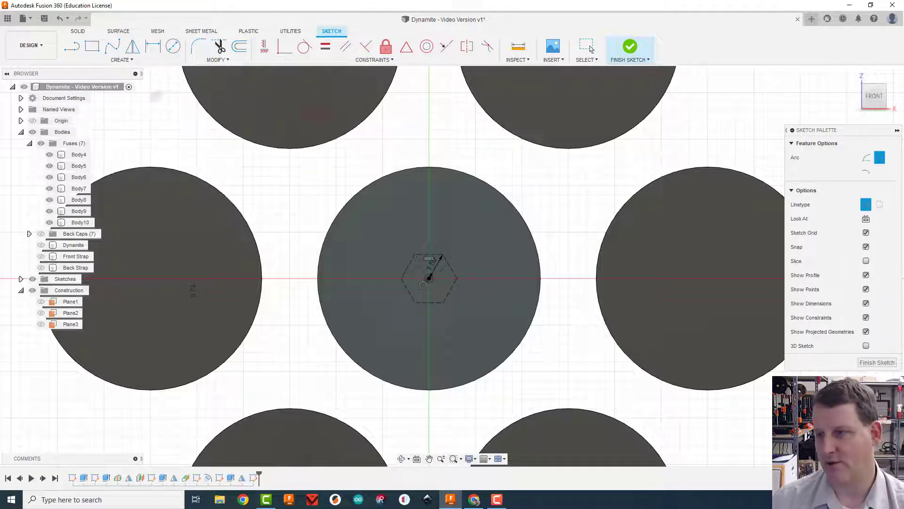
left_click(866, 204)
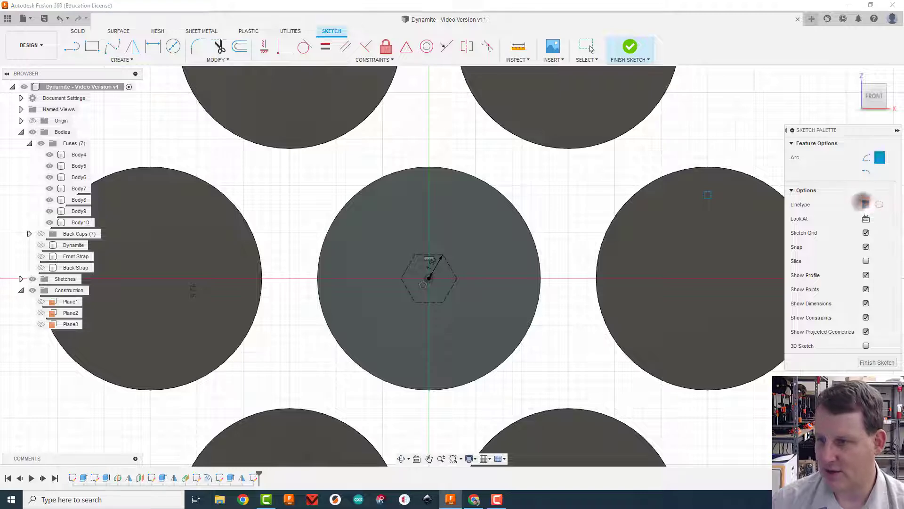
scroll(429, 252, "up", 3)
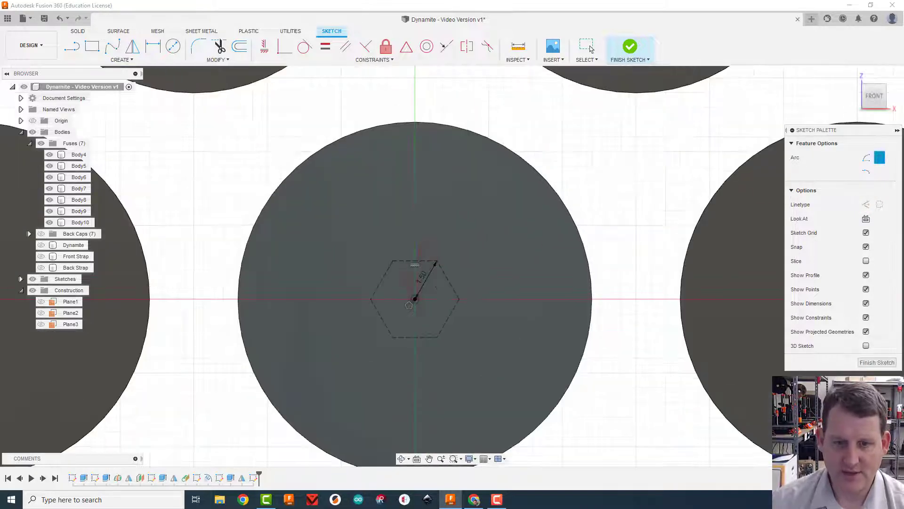
scroll(418, 272, "up", 3)
middle_click_drag(417, 274, 438, 209)
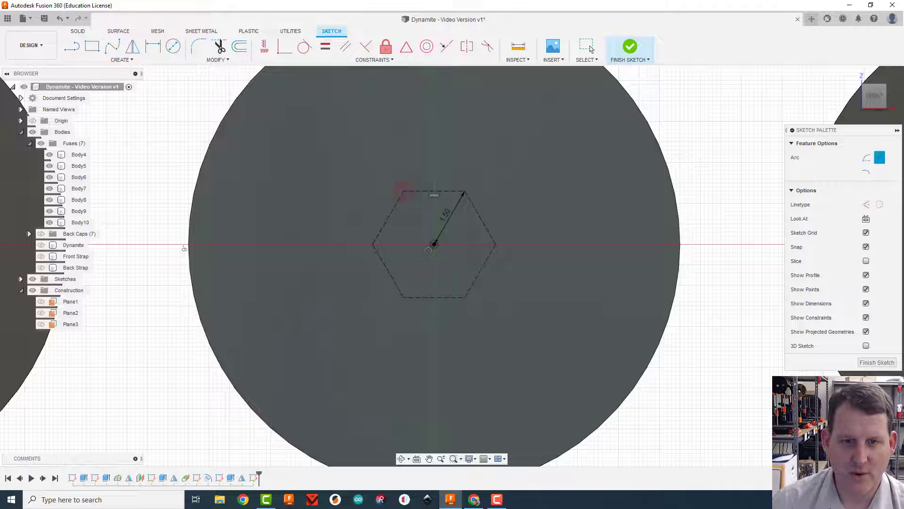
left_click(430, 153)
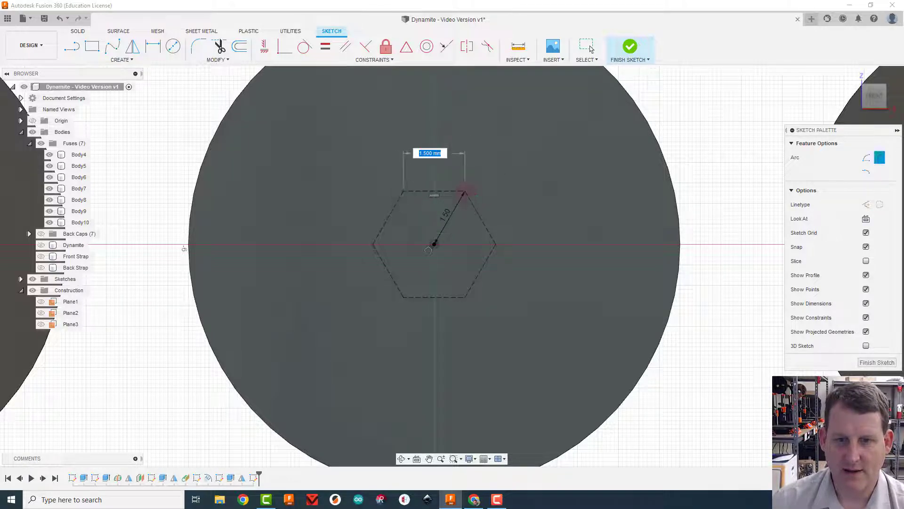
left_click(464, 191)
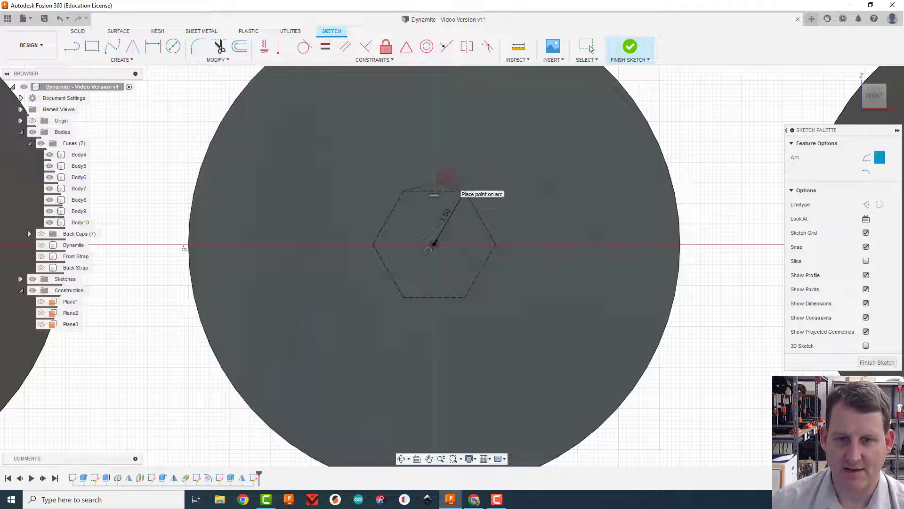
left_click(440, 175)
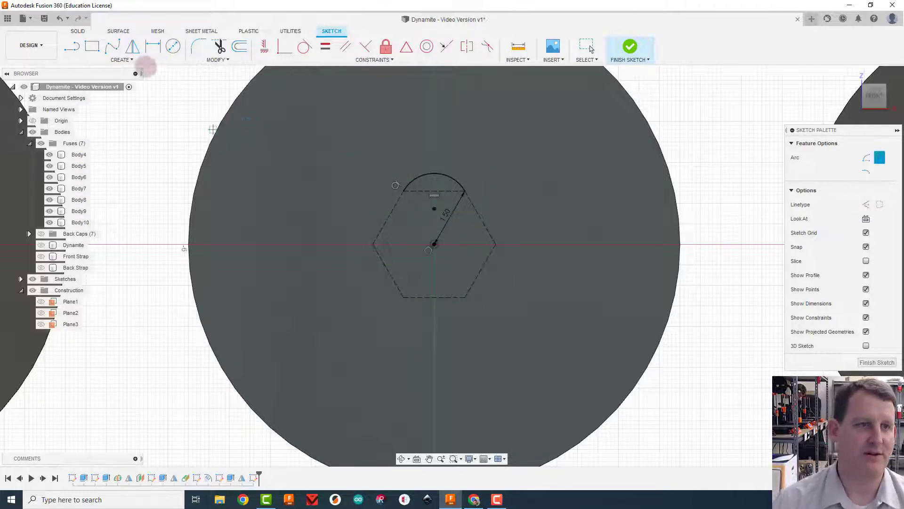
- Circular-pattern the arc into six instances around the centre disc's centre point and finish the sketch
left_click(123, 59)
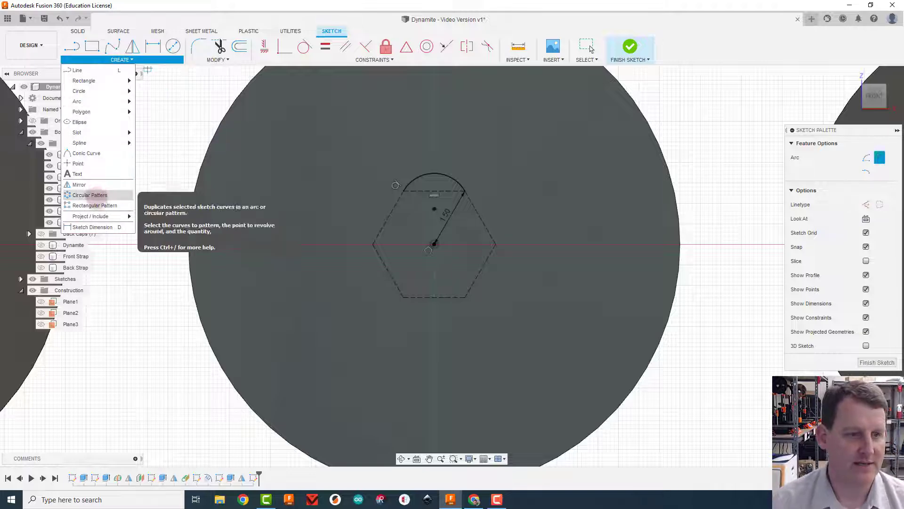
left_click(95, 194)
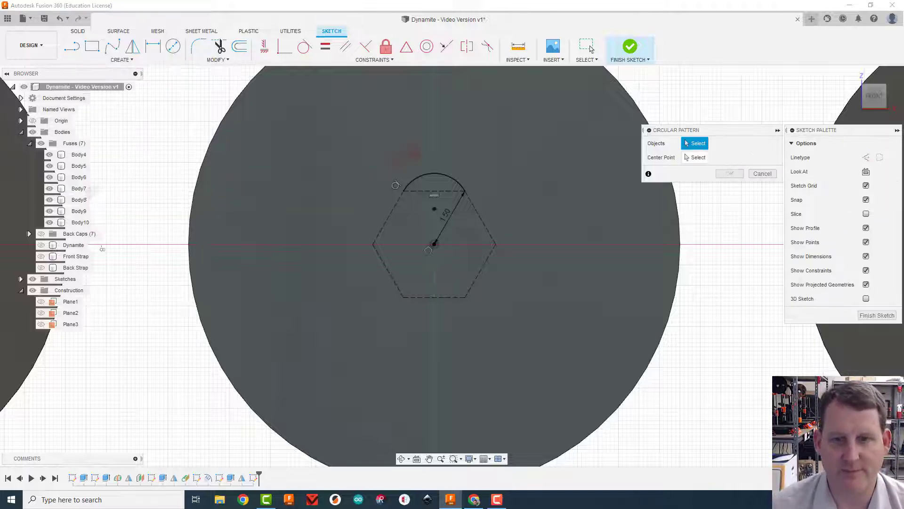
left_click(447, 174)
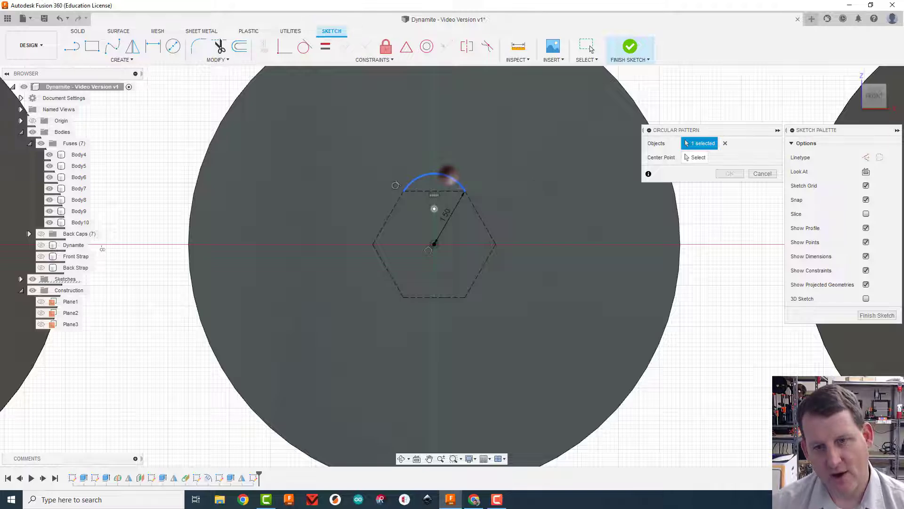
left_click(696, 157)
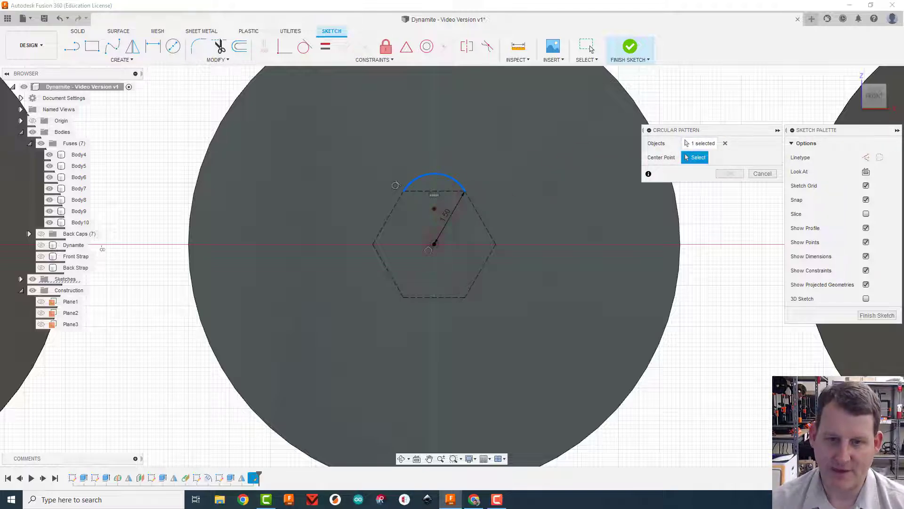
left_click(435, 243)
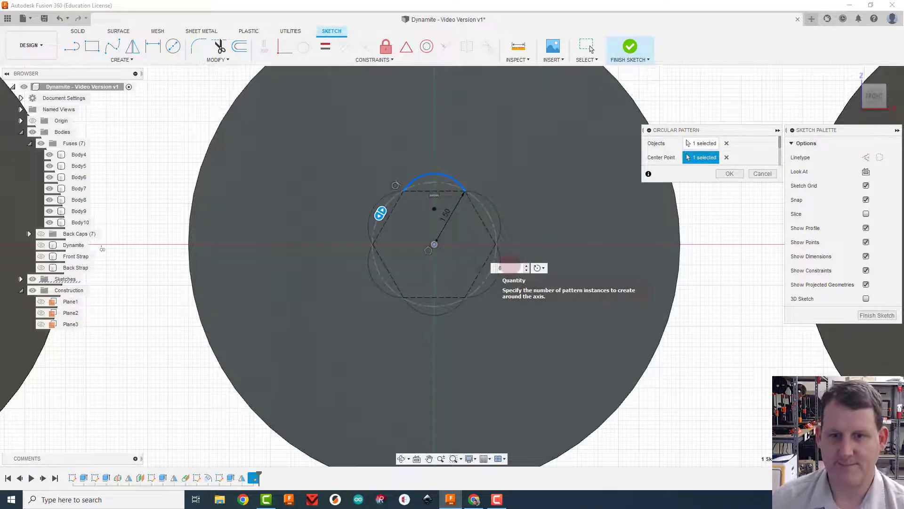
key("Return")
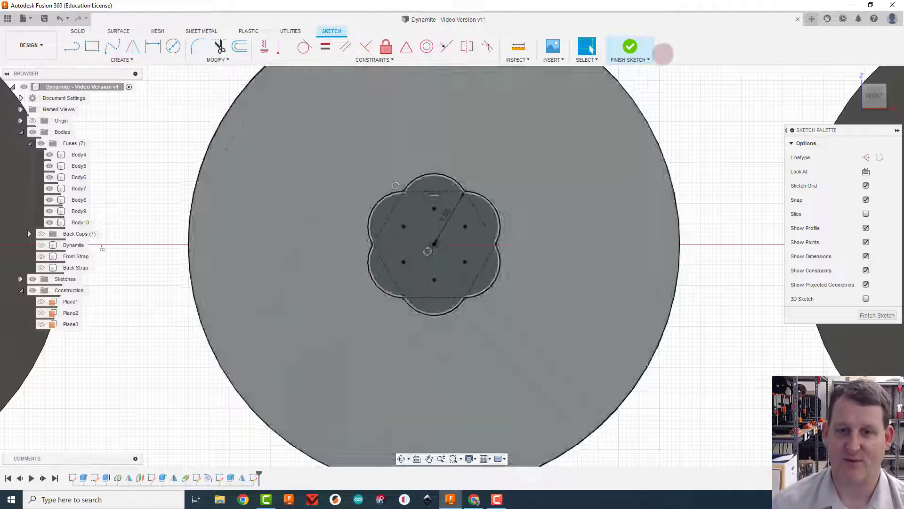
scroll(679, 155, "down", 3)
scroll(677, 161, "down", 2)
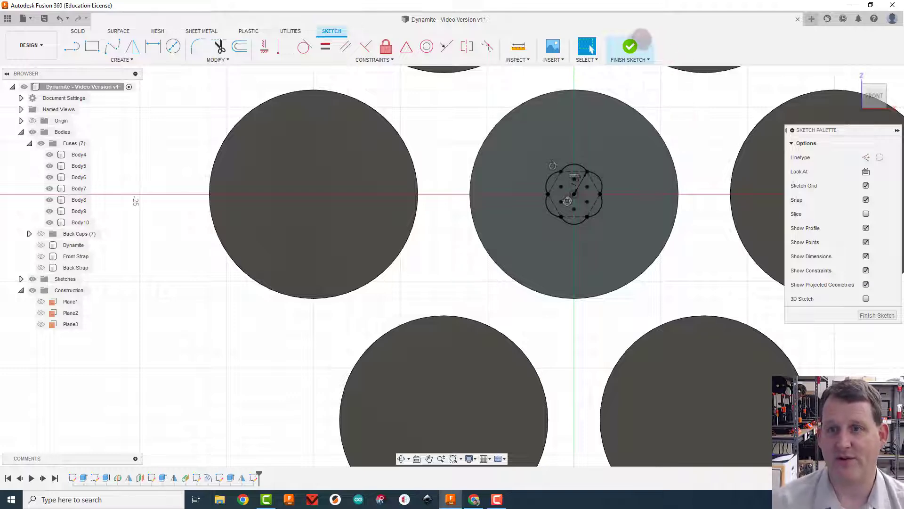
left_click(630, 46)
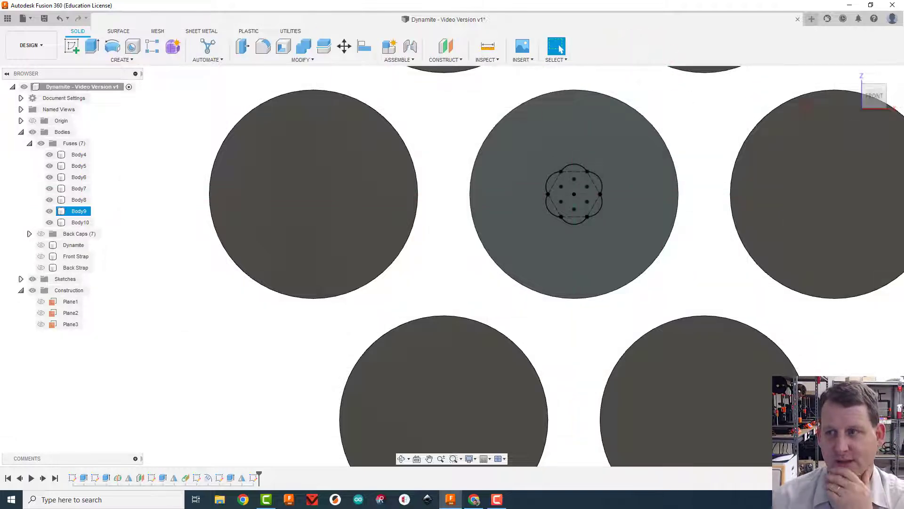
- Create a construction axis through the cylindrical face of the centre fuse disc
left_click_drag(874, 96, 899, 105)
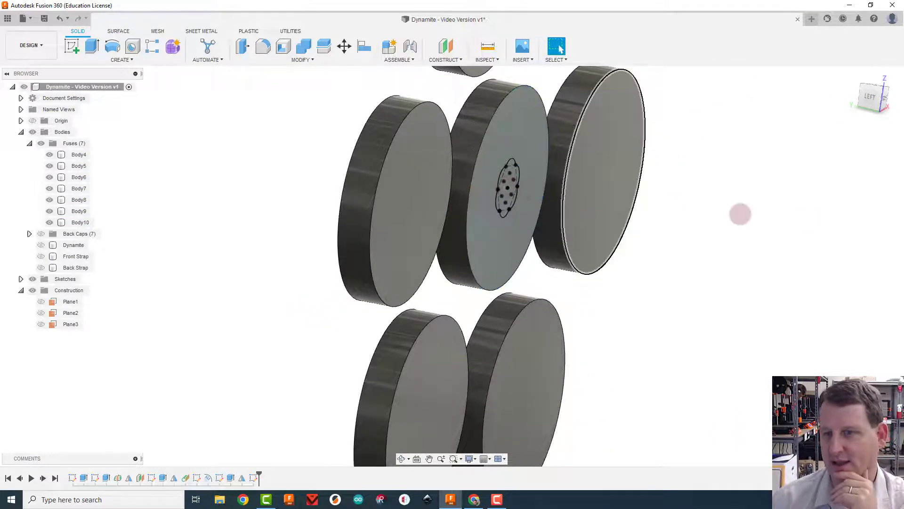
middle_click_drag(818, 239, 587, 219)
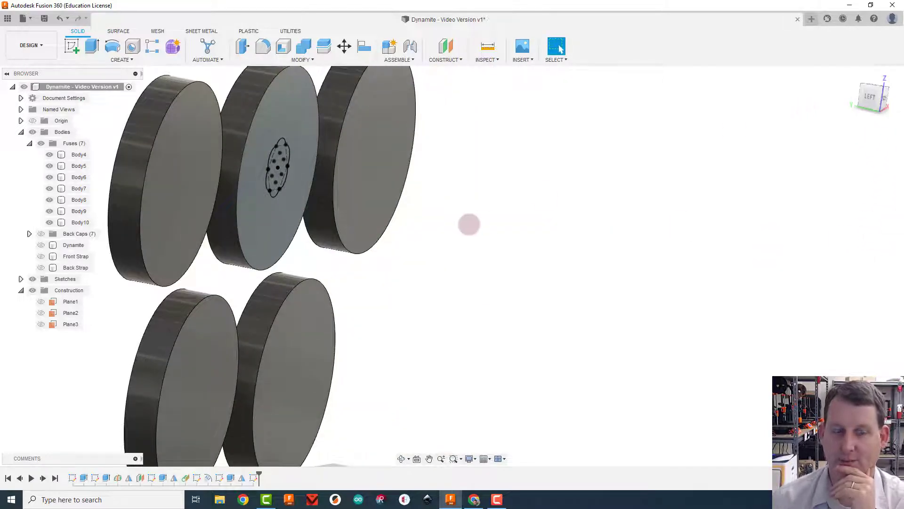
scroll(475, 232, "down", 5)
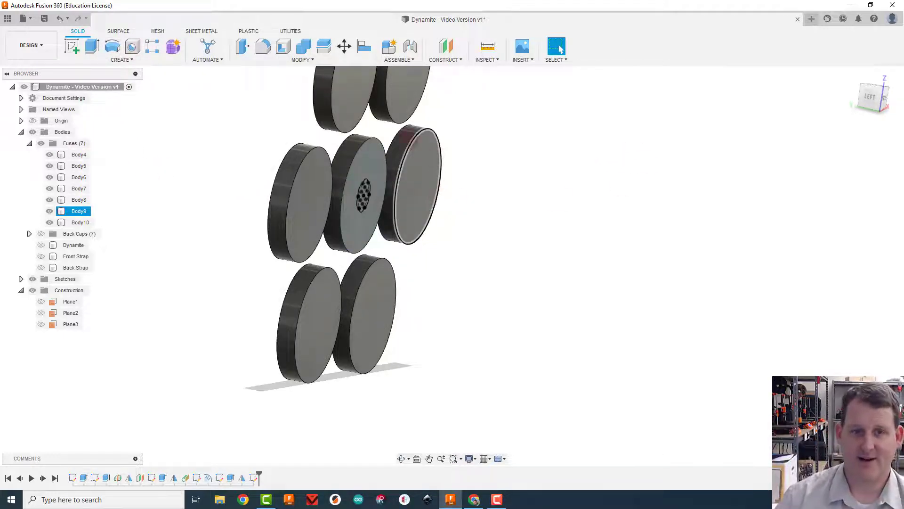
scroll(670, 233, "down", 3)
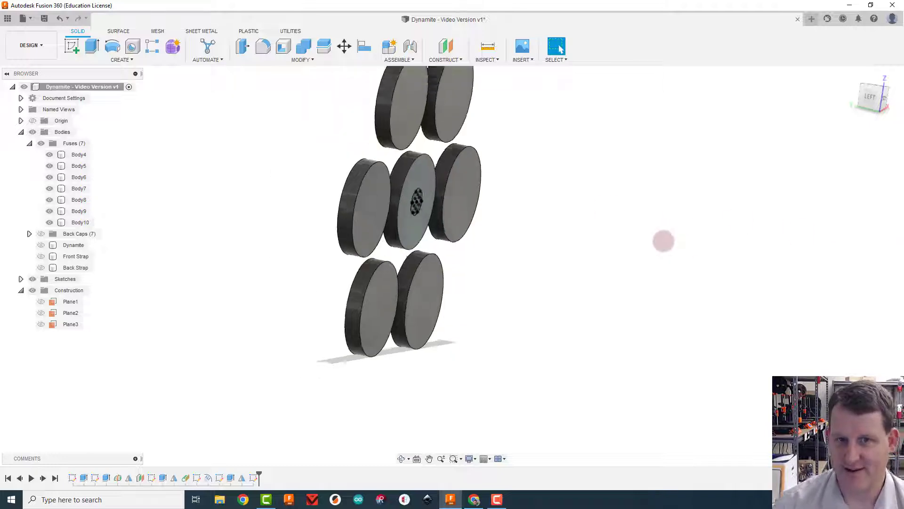
middle_click_drag(663, 233, 565, 277)
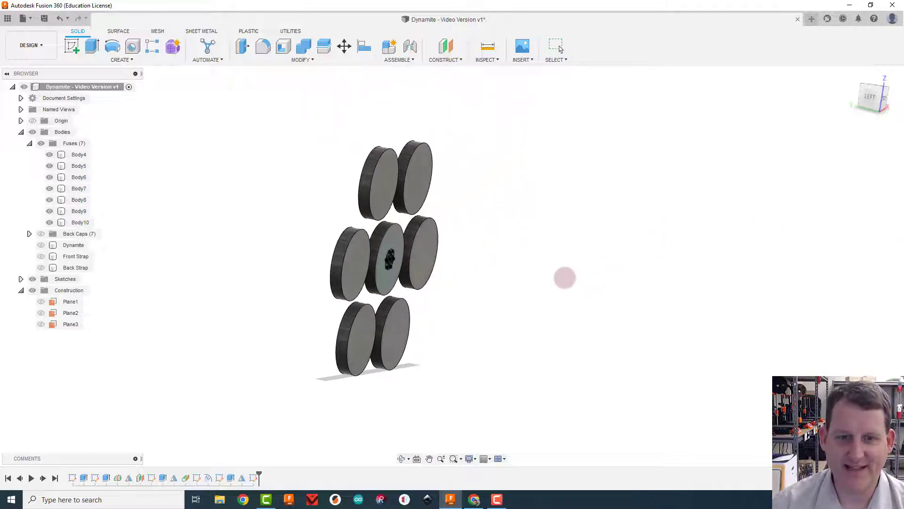
left_click(443, 61)
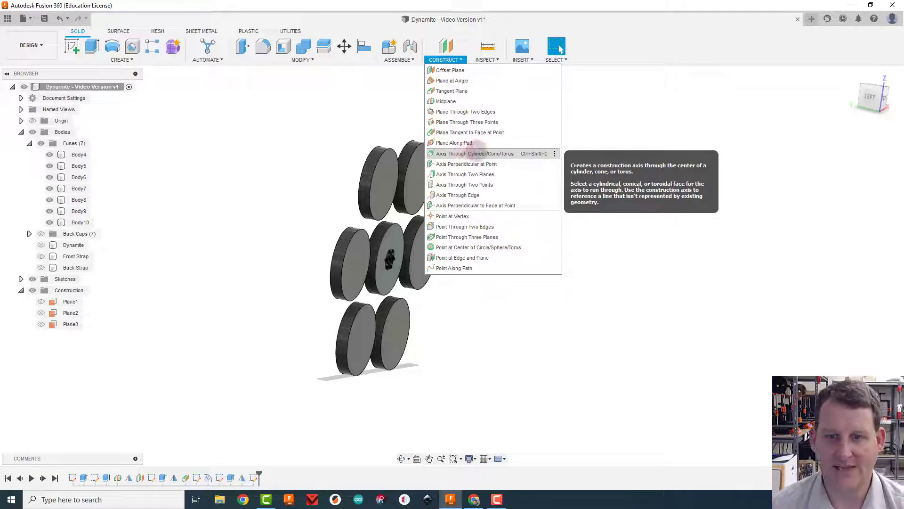
left_click(475, 153)
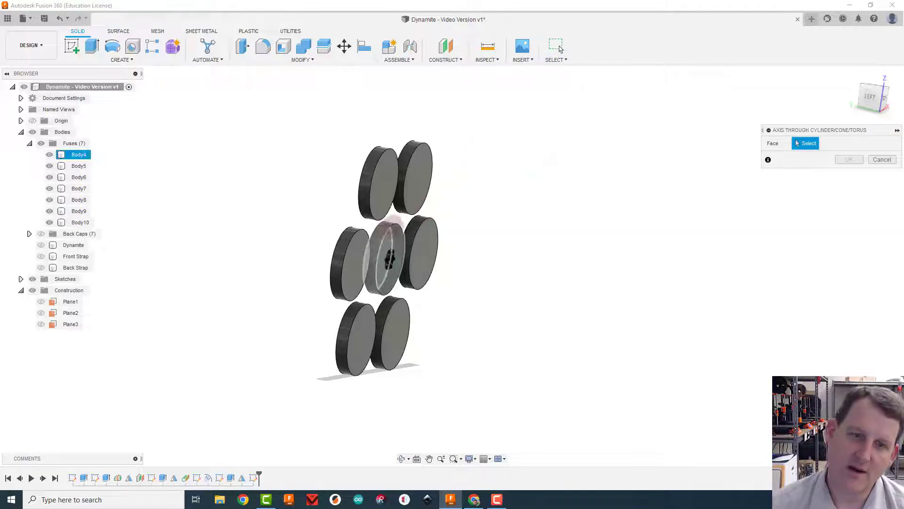
scroll(376, 227, "up", 5)
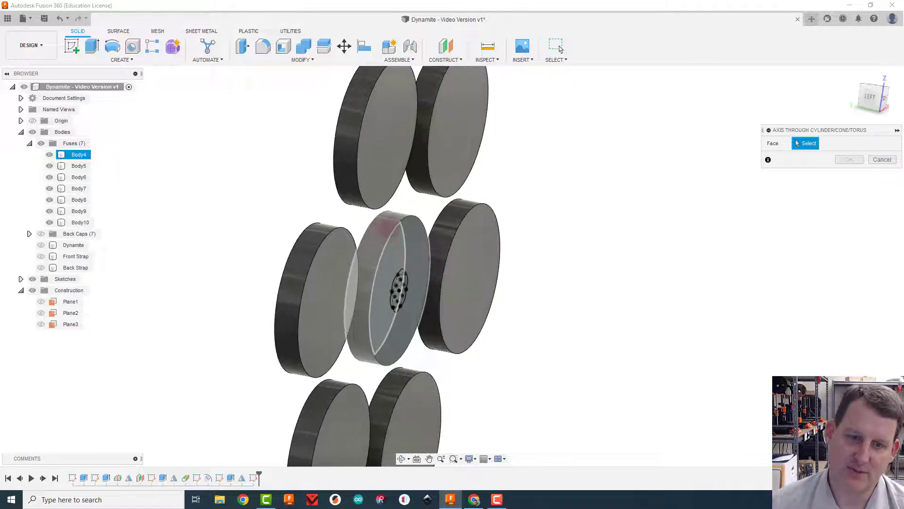
left_click(379, 236)
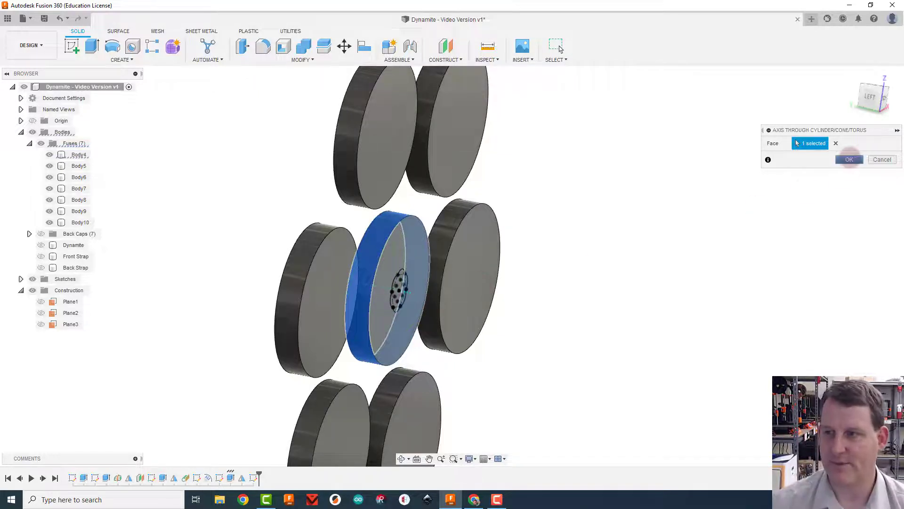
left_click(848, 160)
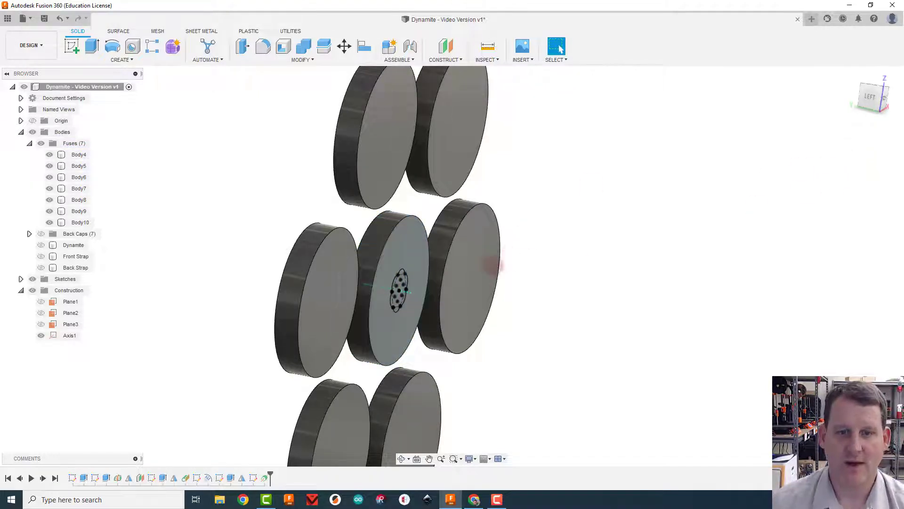
left_click(411, 292)
key("Escape")
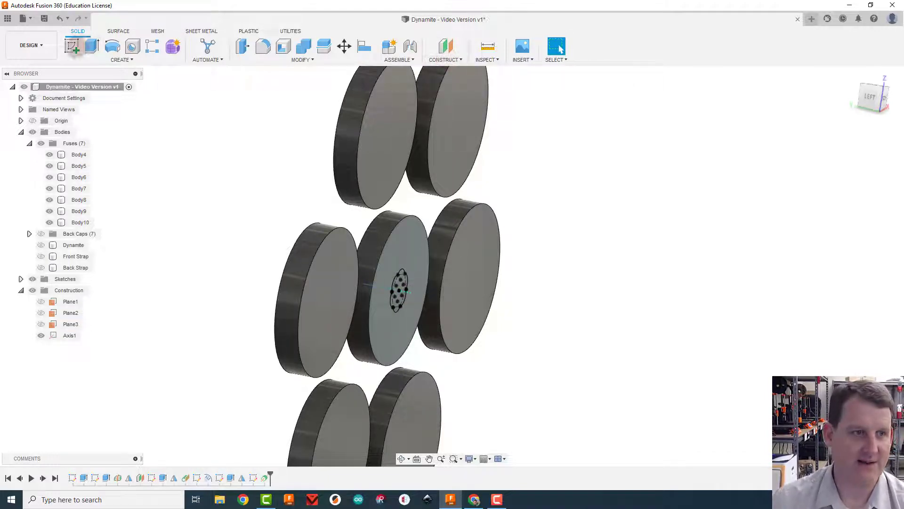
- Create a construction plane at an angle of -90 degrees through the centre disc's axis
left_click(72, 46)
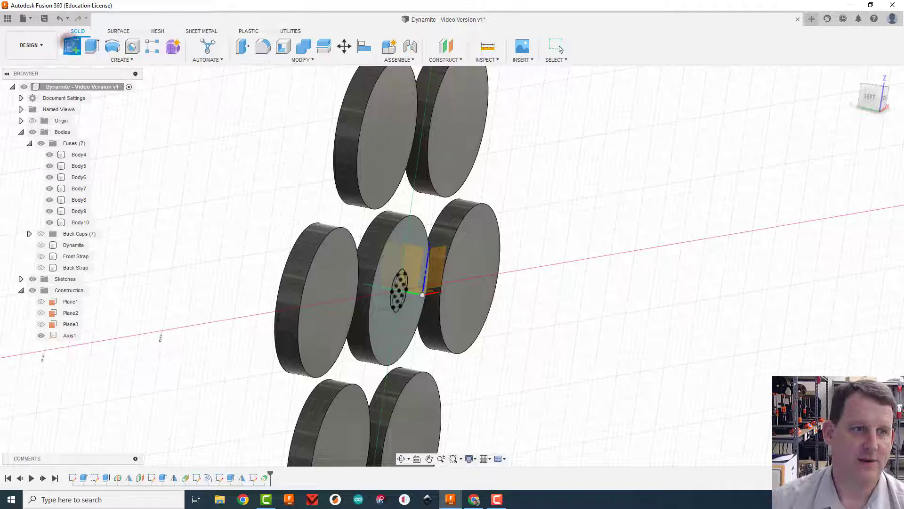
key("Escape")
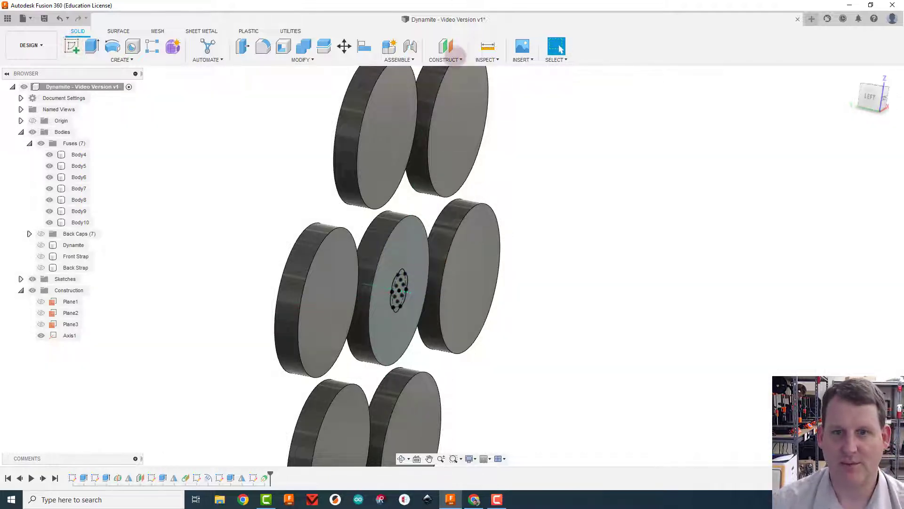
left_click(446, 60)
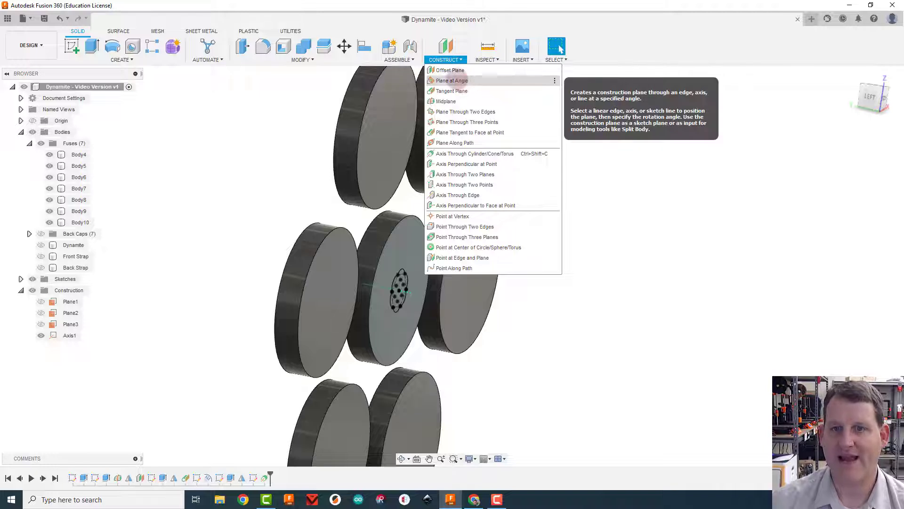
left_click(453, 80)
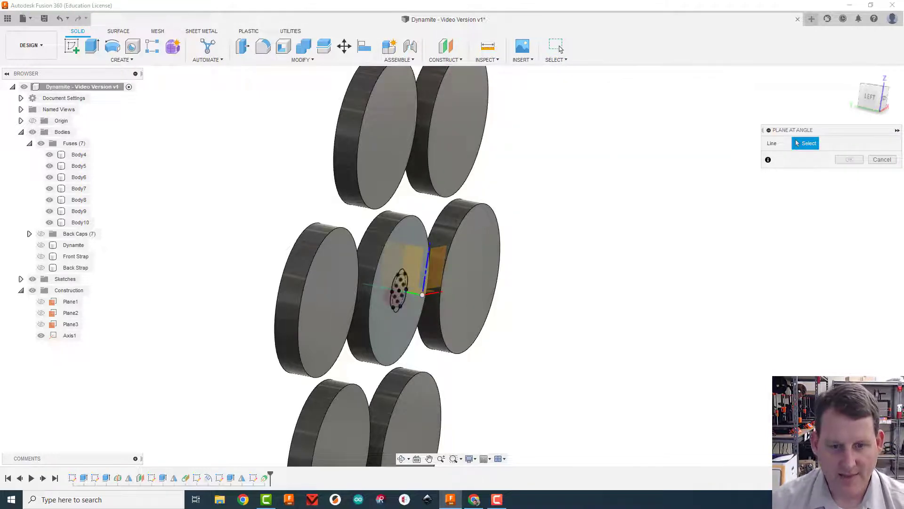
scroll(389, 292, "up", 5)
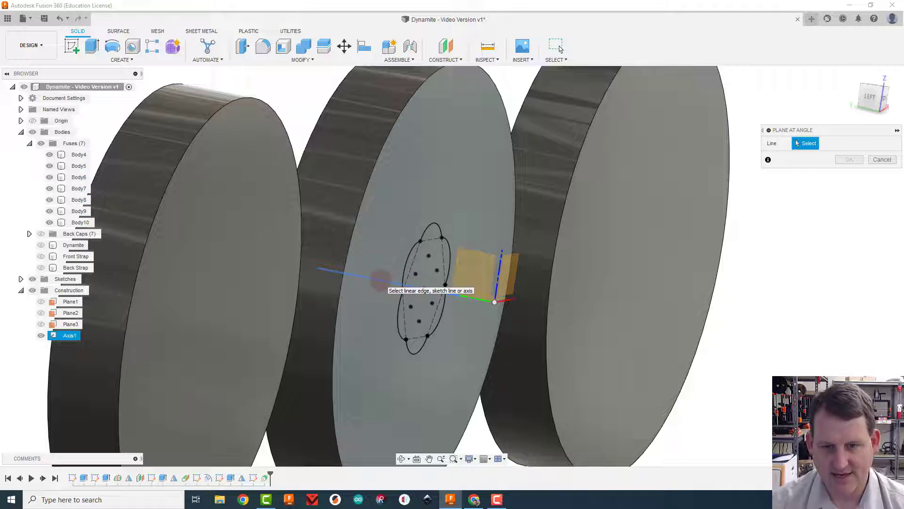
left_click(380, 279)
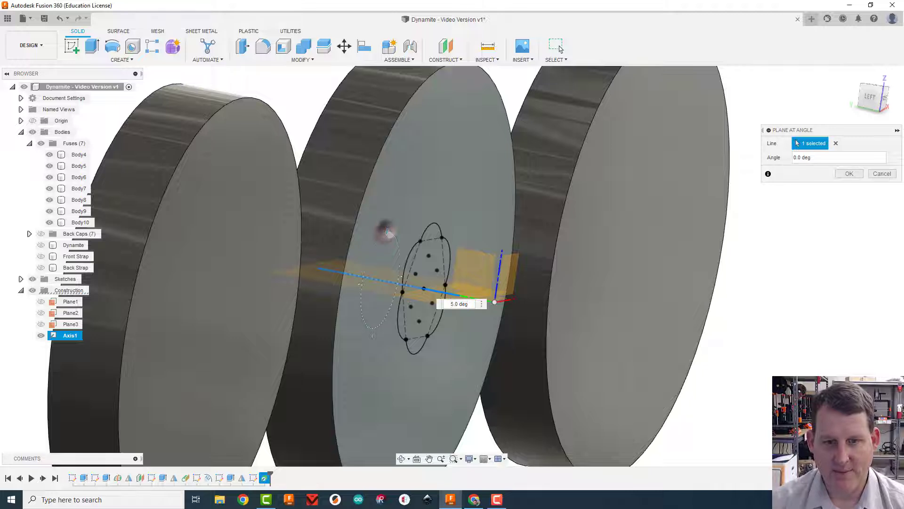
left_click_drag(387, 232, 415, 274)
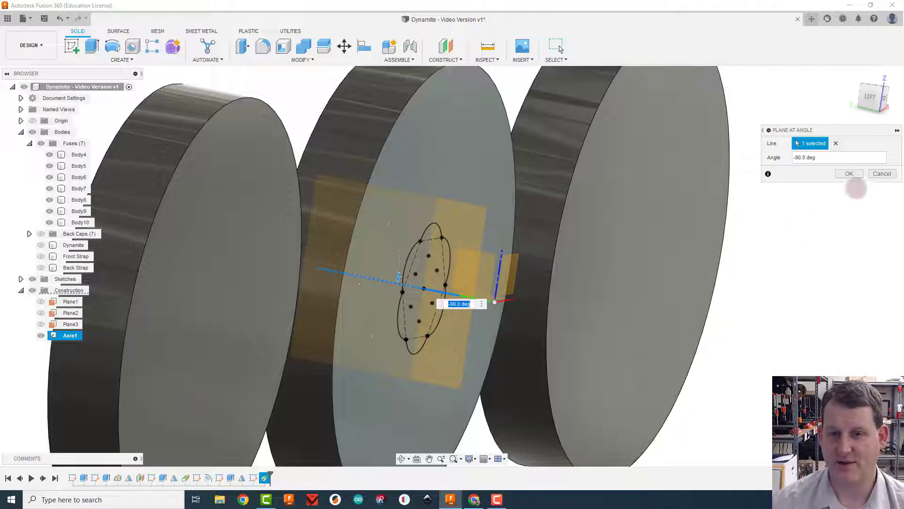
left_click(849, 174)
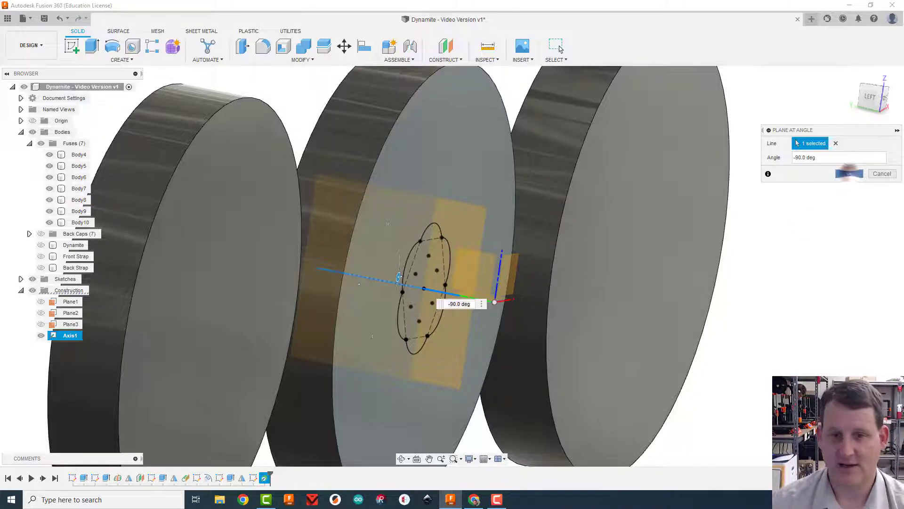
- Start a new sketch on the angled construction plane passing through the centre disc's axis
scroll(812, 303, "down", 4)
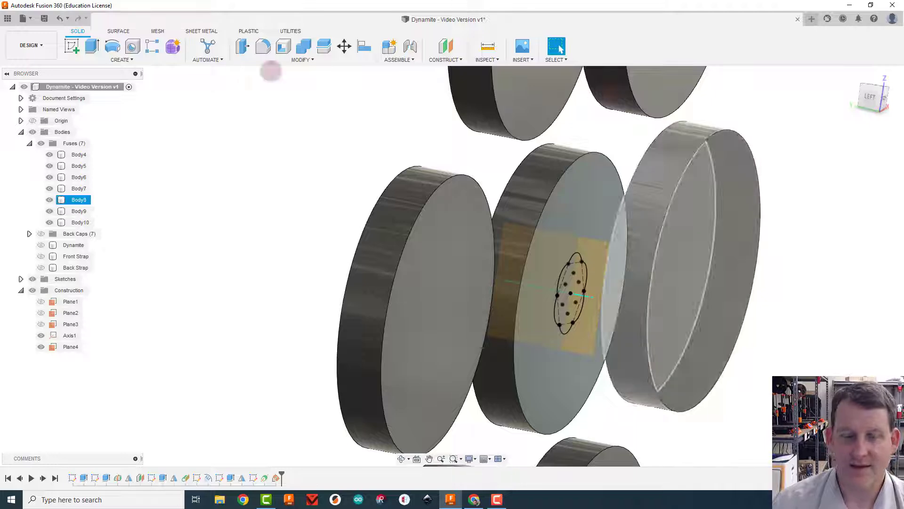
left_click(71, 46)
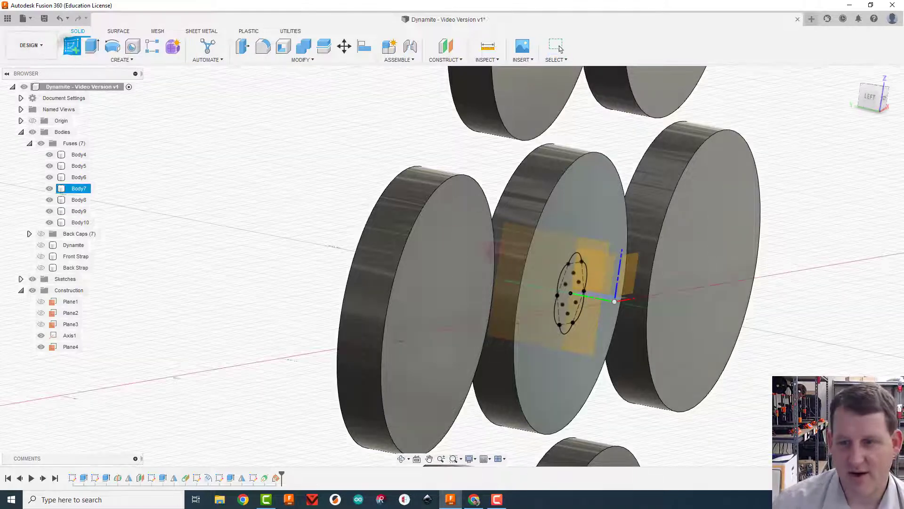
left_click(597, 245)
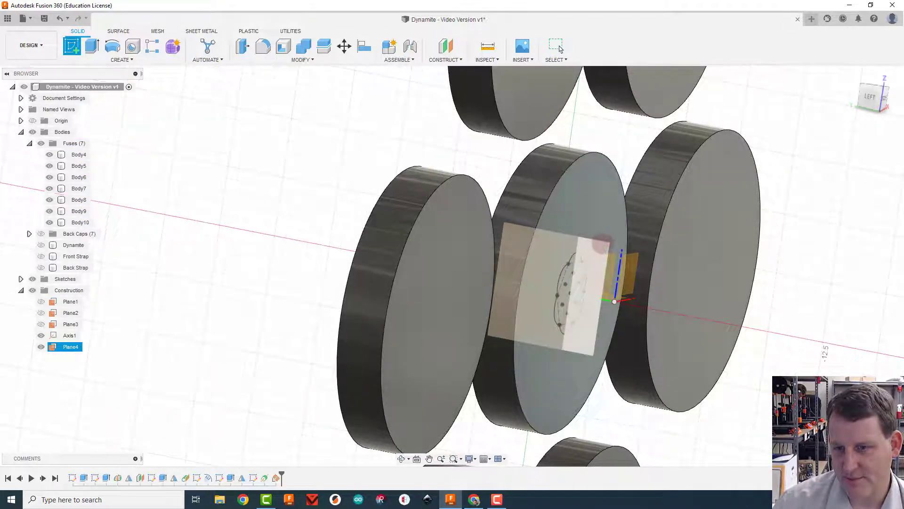
left_click(871, 97)
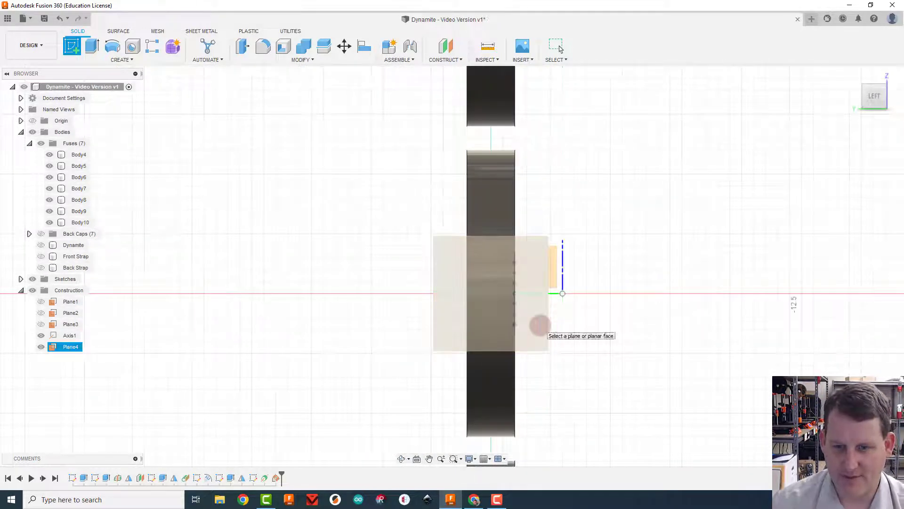
left_click(540, 325)
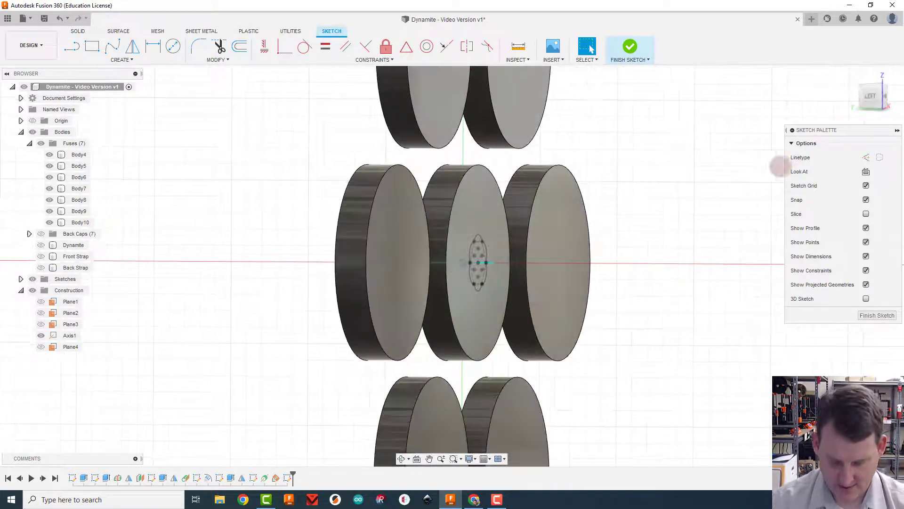
- Project the centre fuse disc's front face into the sketch with the projection link kept on
key("p")
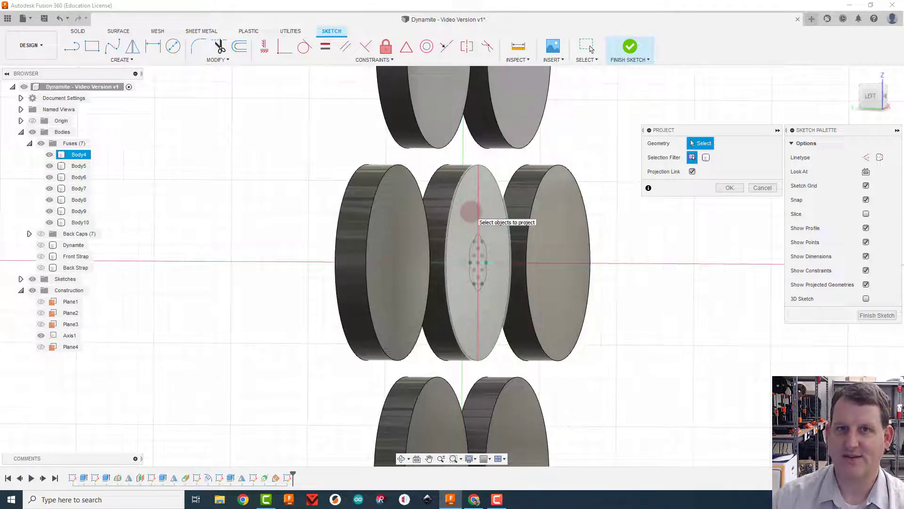
left_click(469, 211)
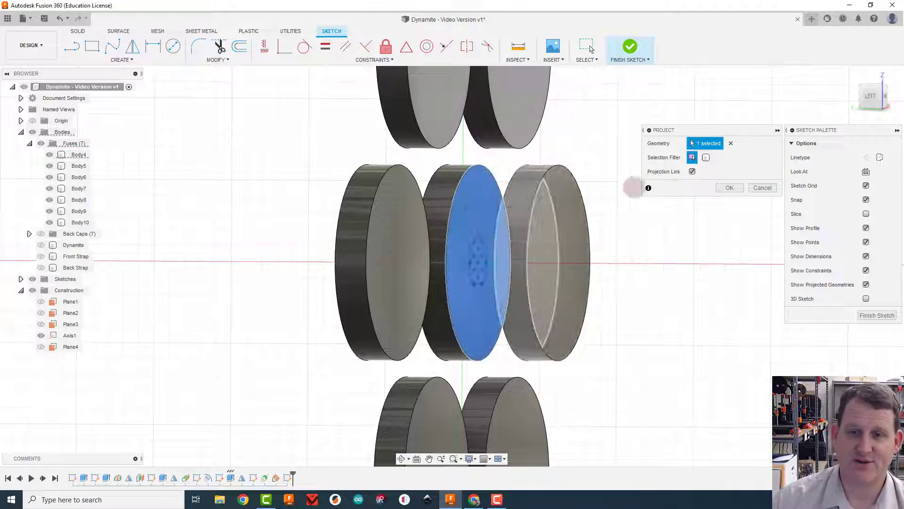
left_click(729, 187)
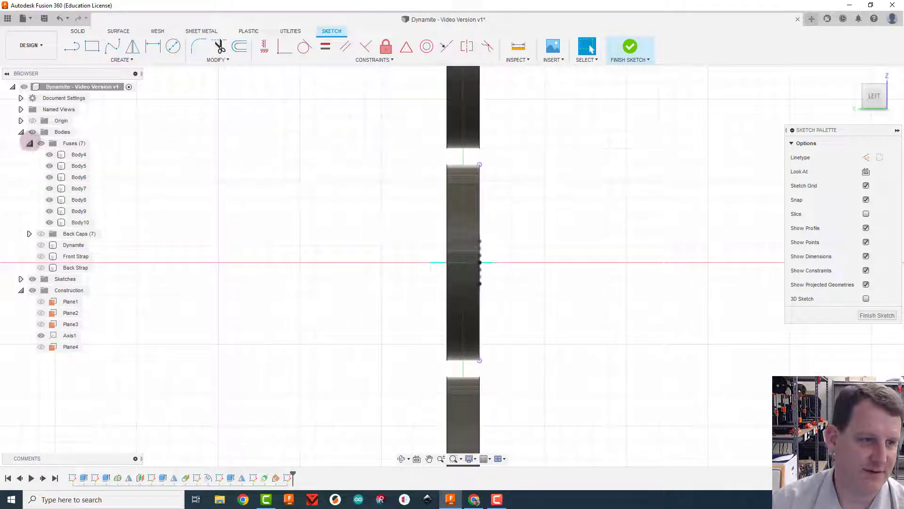
- Hide the Fuses group of seven bodies so only the sketch geometry remains in view
left_click(29, 143)
left_click(41, 142)
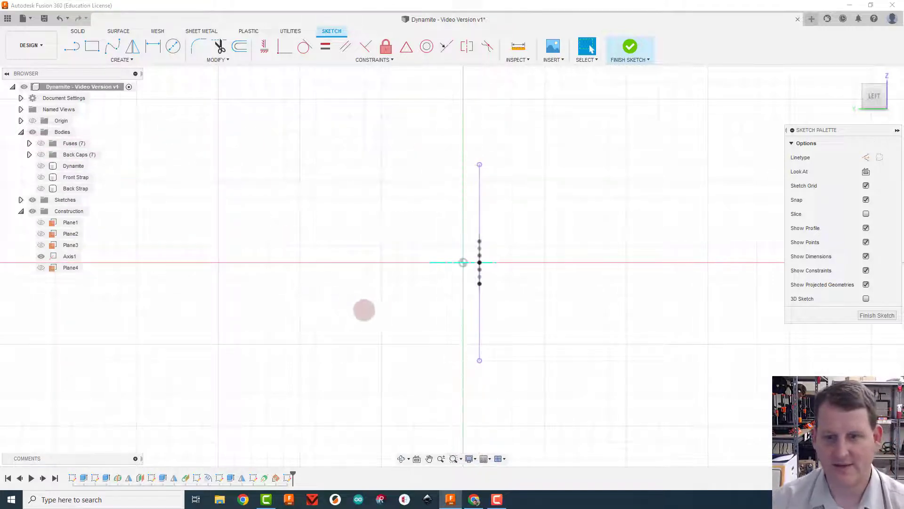
scroll(575, 289, "down", 3)
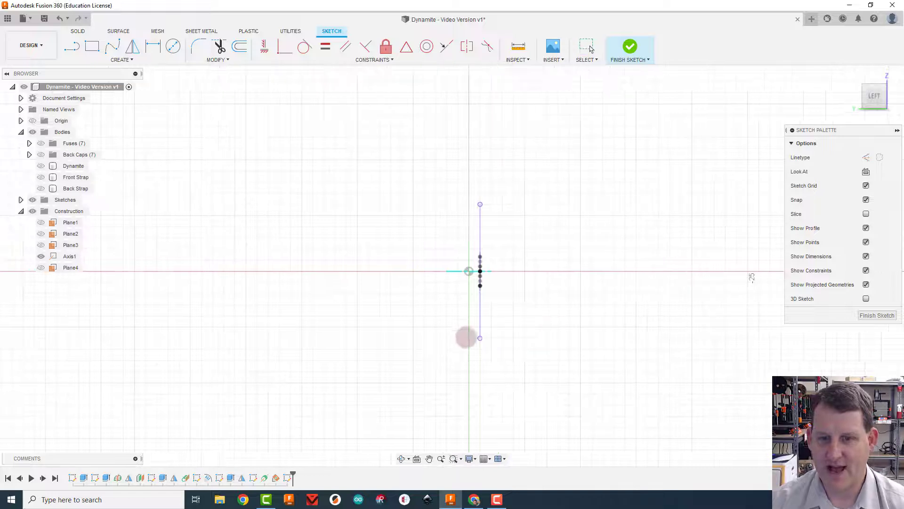
mouse_move(466, 338)
middle_mouse_down()
mouse_move(454, 293)
mouse_move(424, 289)
middle_mouse_up()
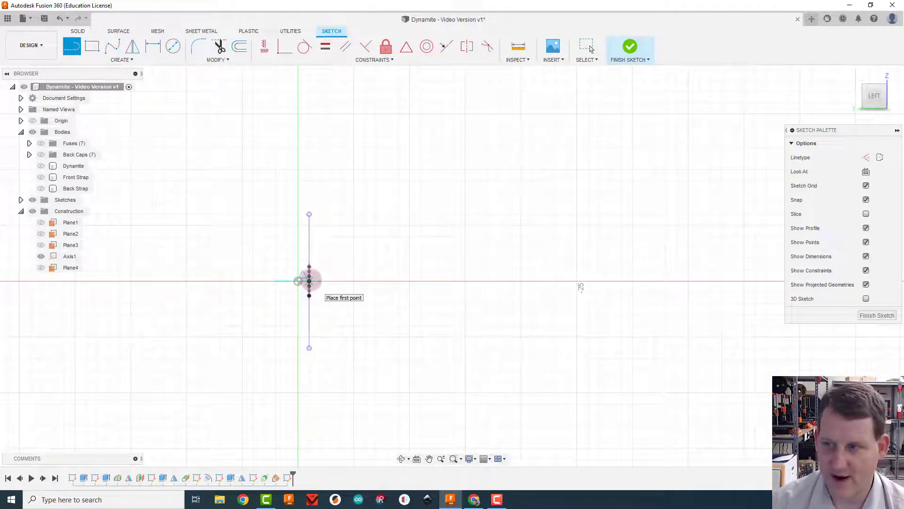
- Draw a 60 mm line straight out from the centre of the fuse profile, perpendicular to the projected disc face
left_click(308, 281)
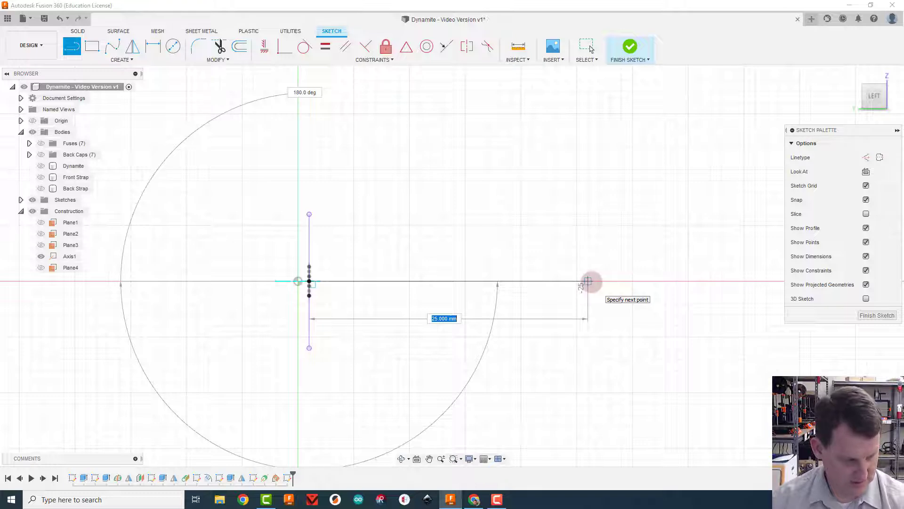
type("6")
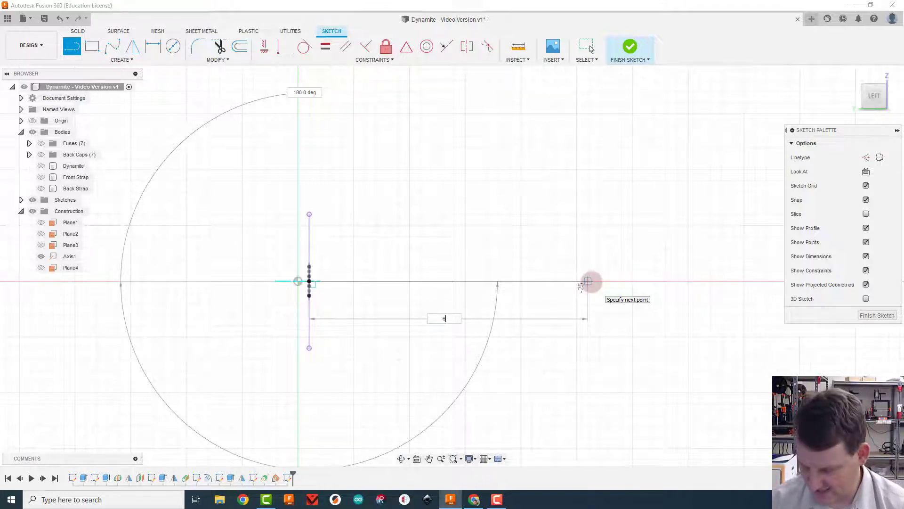
type("0")
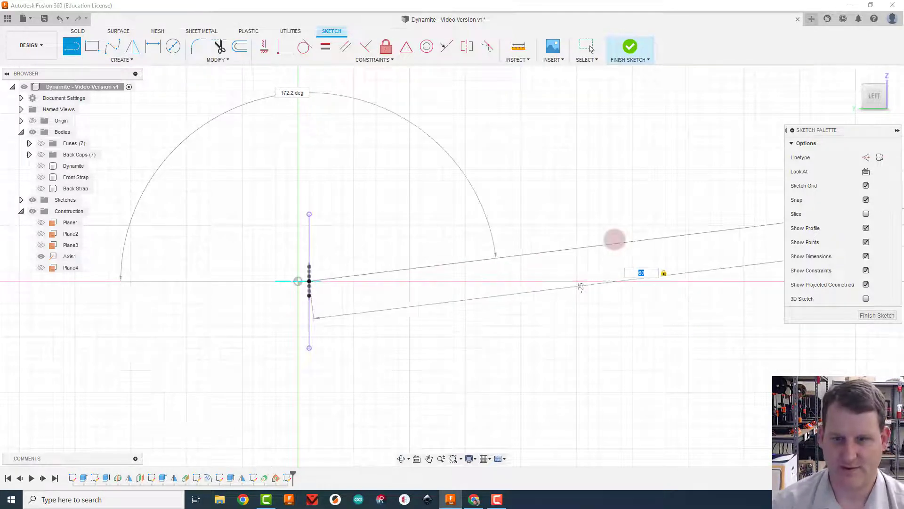
middle_click_drag(540, 275, 355, 312)
scroll(529, 352, "up", 2)
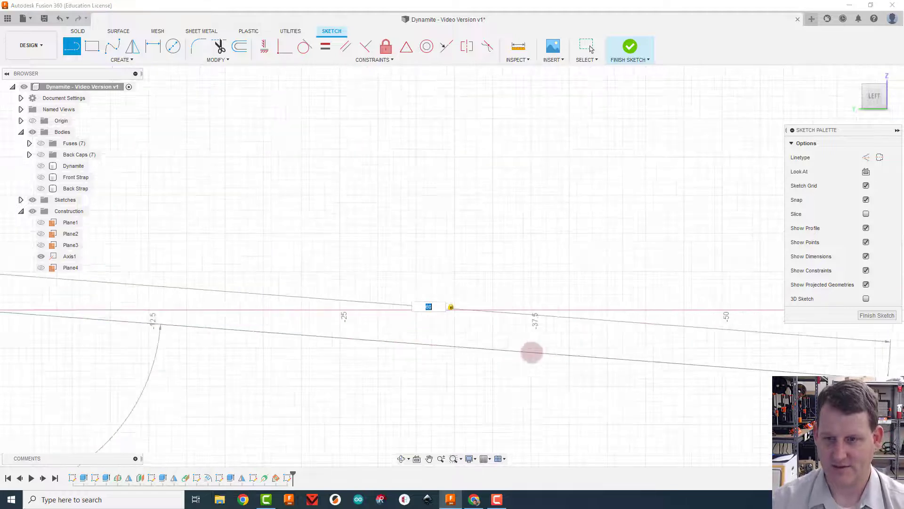
scroll(535, 348, "down", 2)
scroll(538, 337, "down", 2)
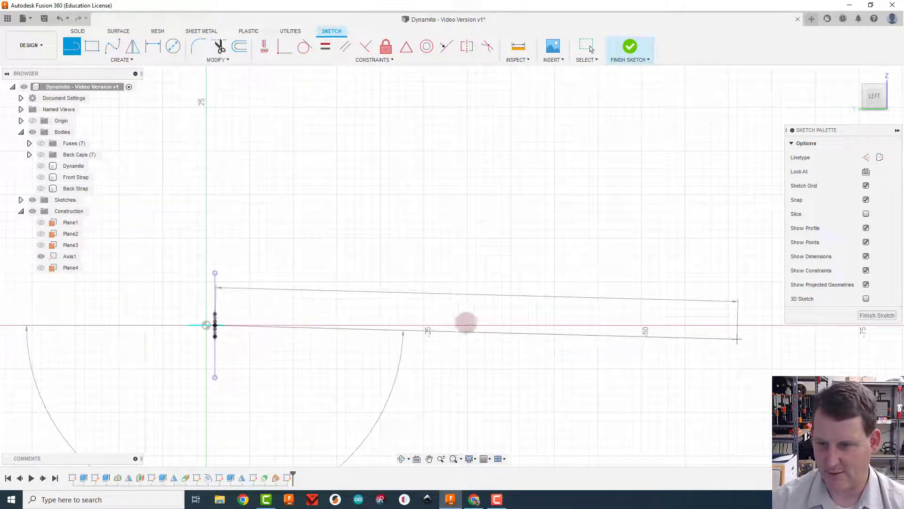
middle_click_drag(466, 323, 357, 313)
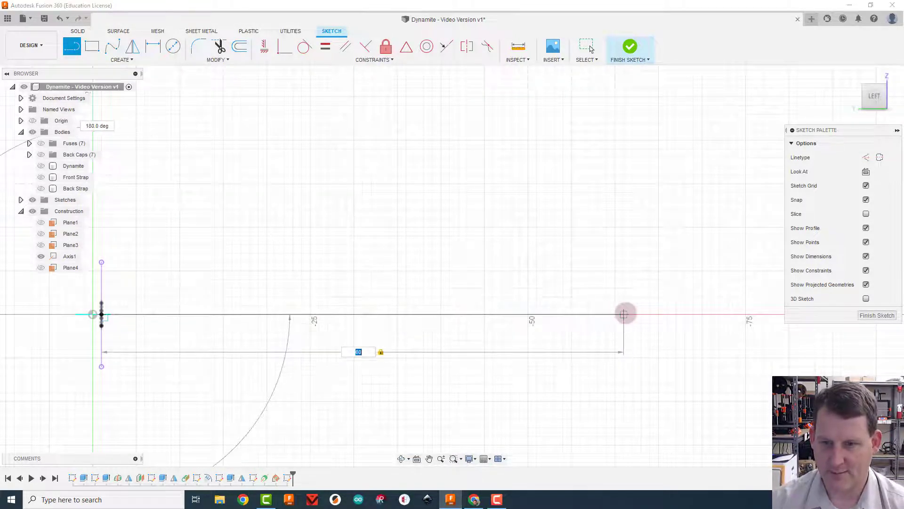
left_click(624, 313)
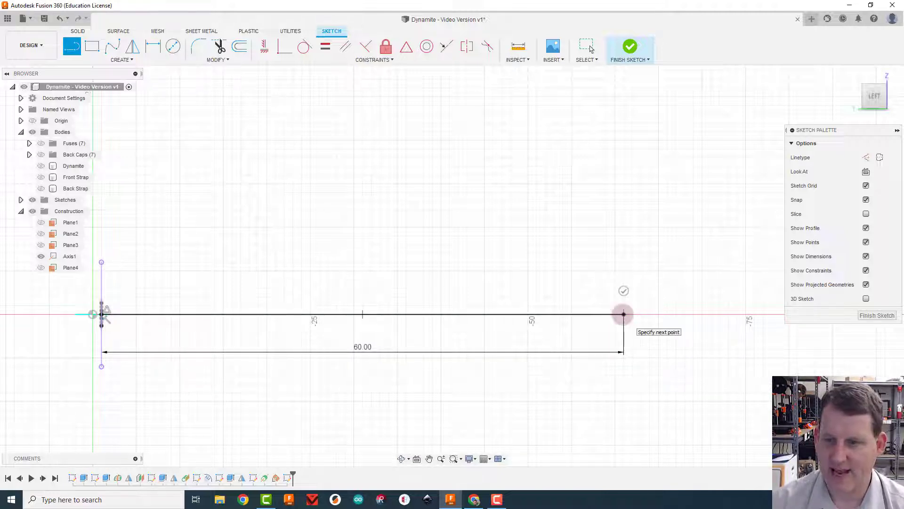
- Continue the path with an upward-curving tangent arc from the outer end of the 60 mm line
left_click_drag(623, 314, 728, 227)
left_click_drag(729, 227, 691, 297)
key("Escape")
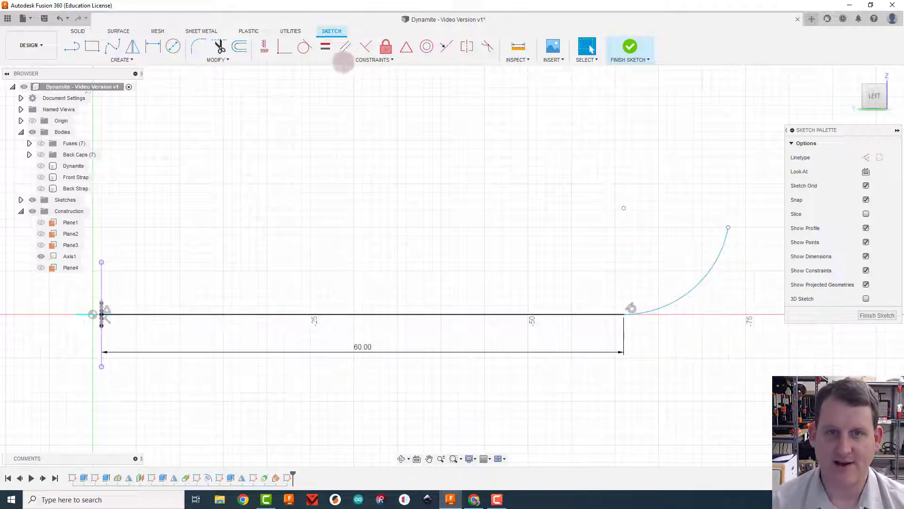
- Apply a tangent constraint between the arc and the straight line, and finish the path sketch
left_click(305, 46)
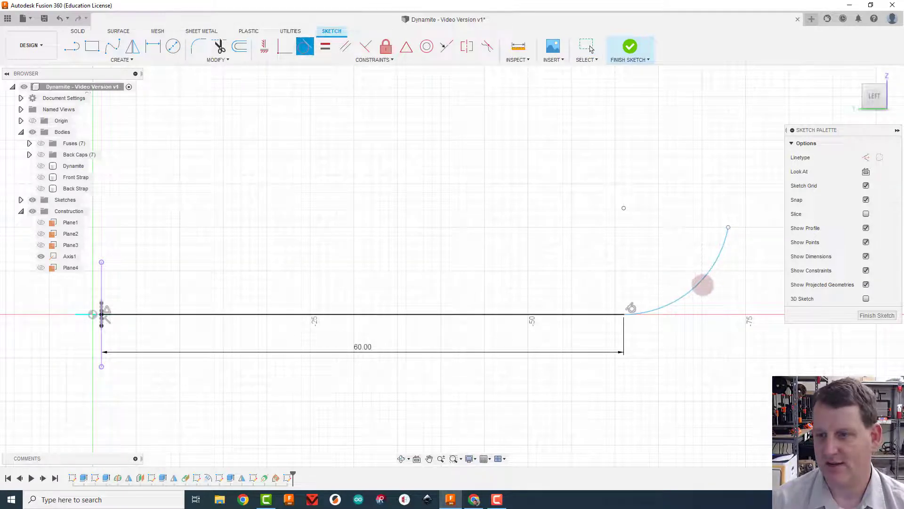
left_click(700, 285)
left_click(608, 314)
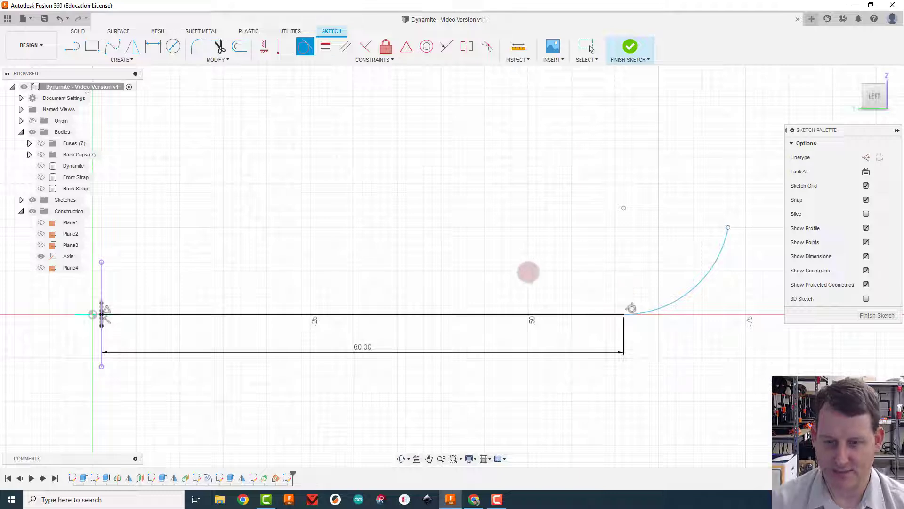
key("Escape")
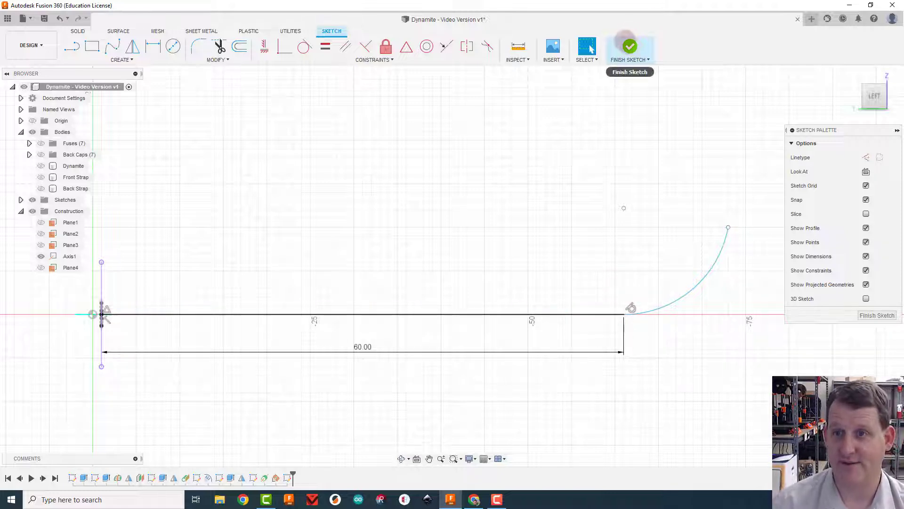
left_click(629, 44)
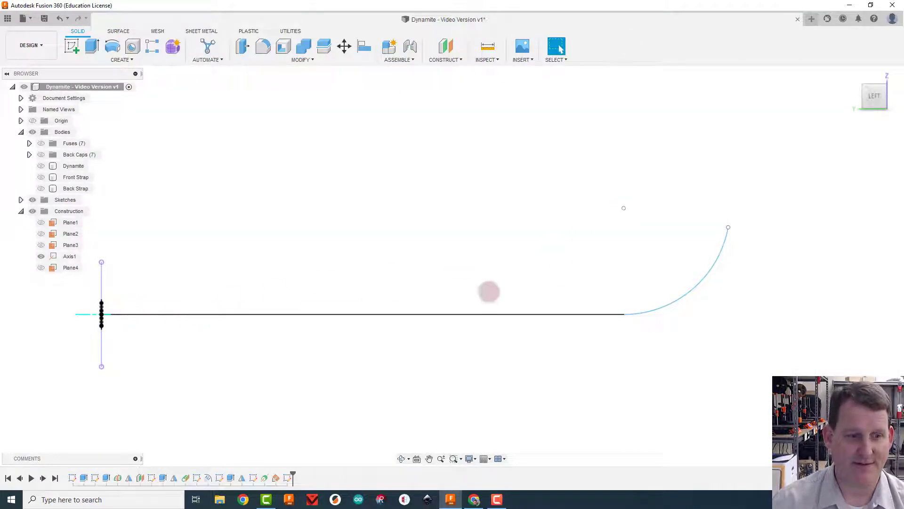
- Start a single-path Sweep of the six-lobed fuse profile along the chained line and arc
mouse_move(875, 95)
mouse_move(875, 95)
left_mouse_down()
mouse_move(813, 111)
mouse_move(834, 123)
left_mouse_up()
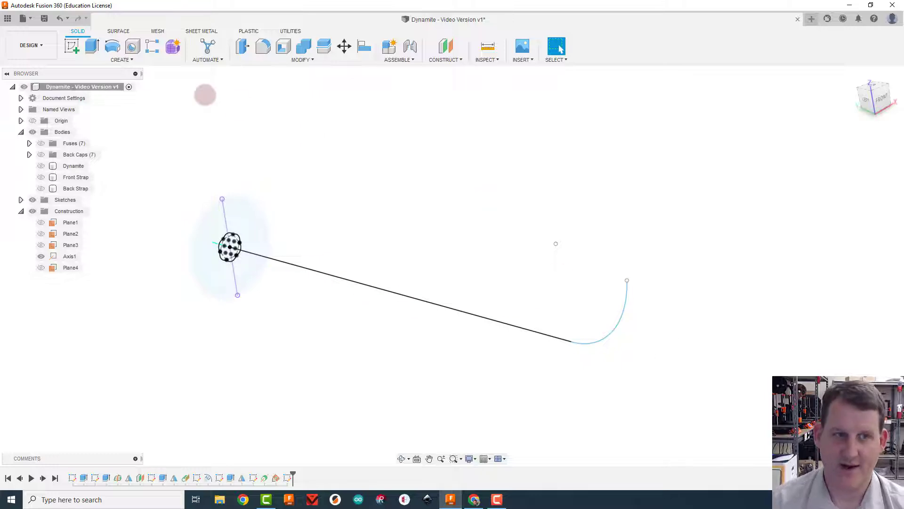
left_click(121, 60)
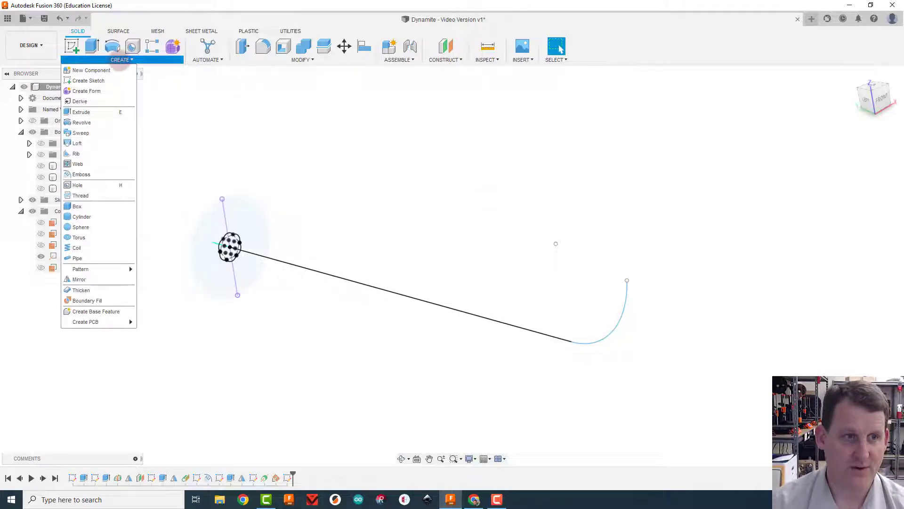
left_click(90, 132)
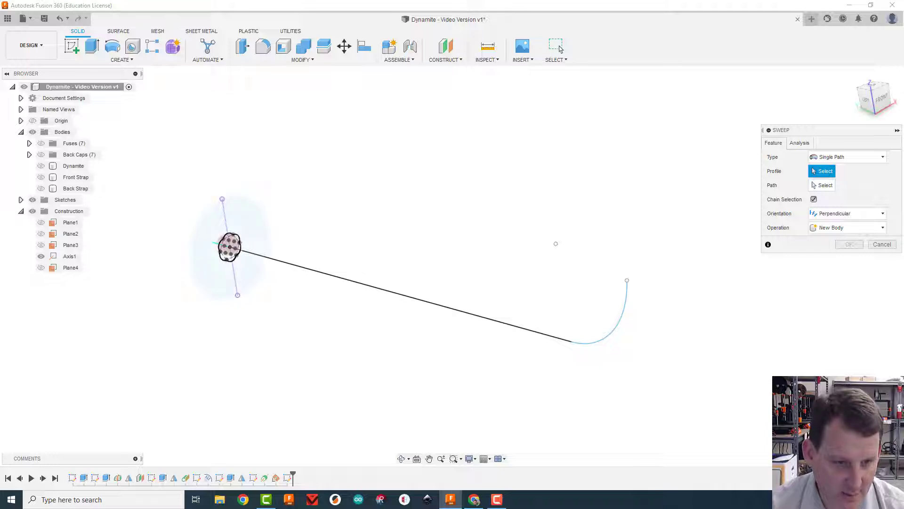
left_click(229, 246)
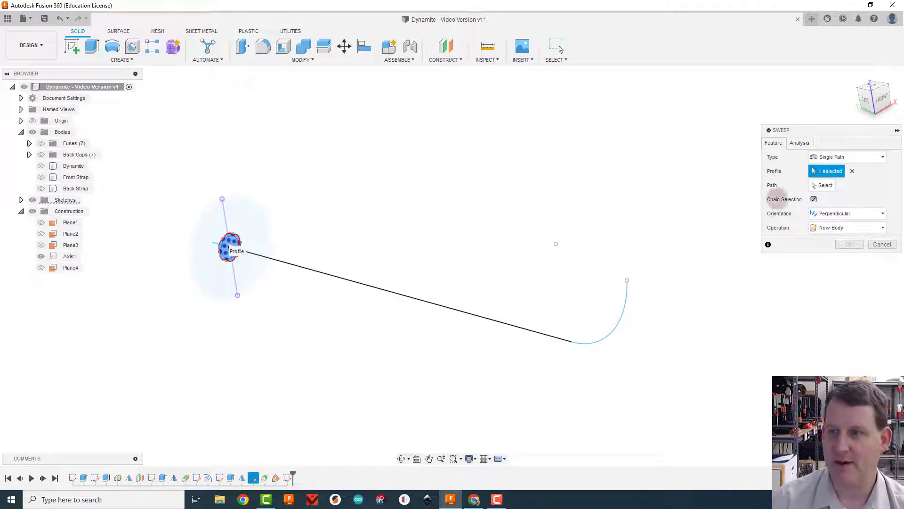
left_click(823, 184)
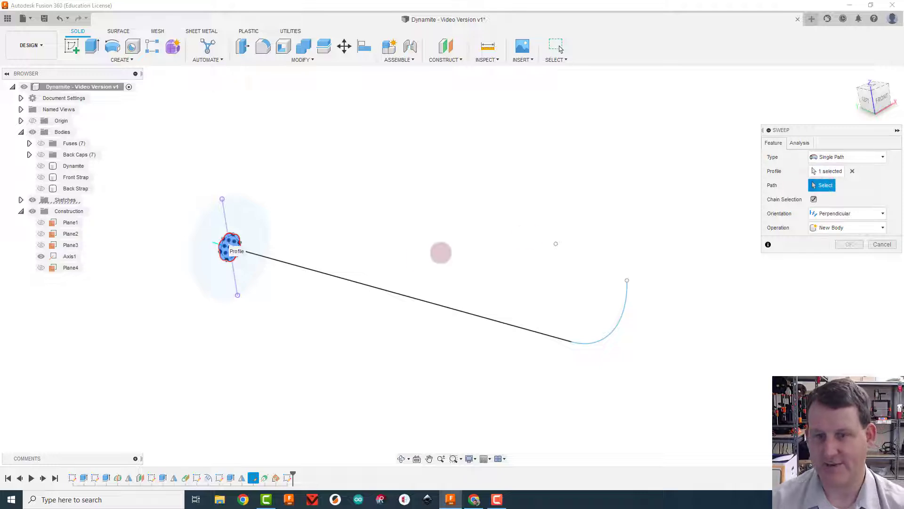
left_click(386, 289)
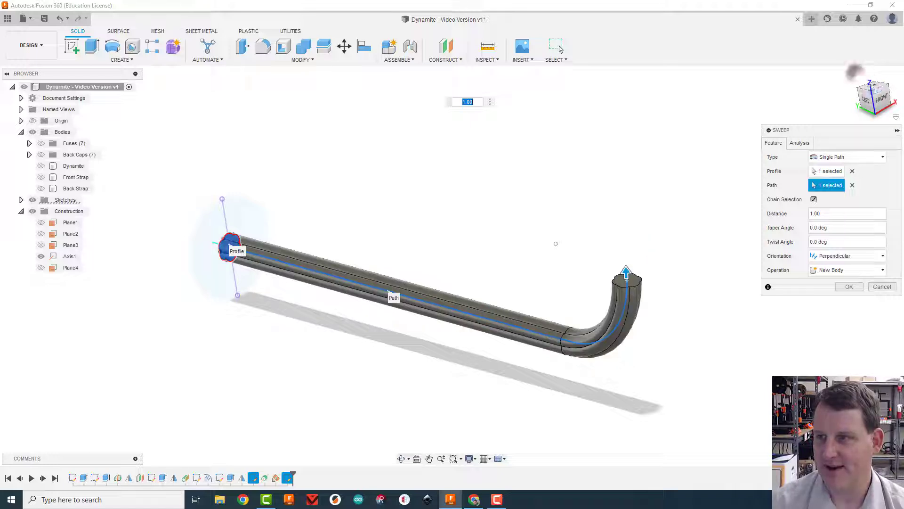
- Show the Dynamite body and the Fuses group again to view the sweep preview in context
left_click(867, 75)
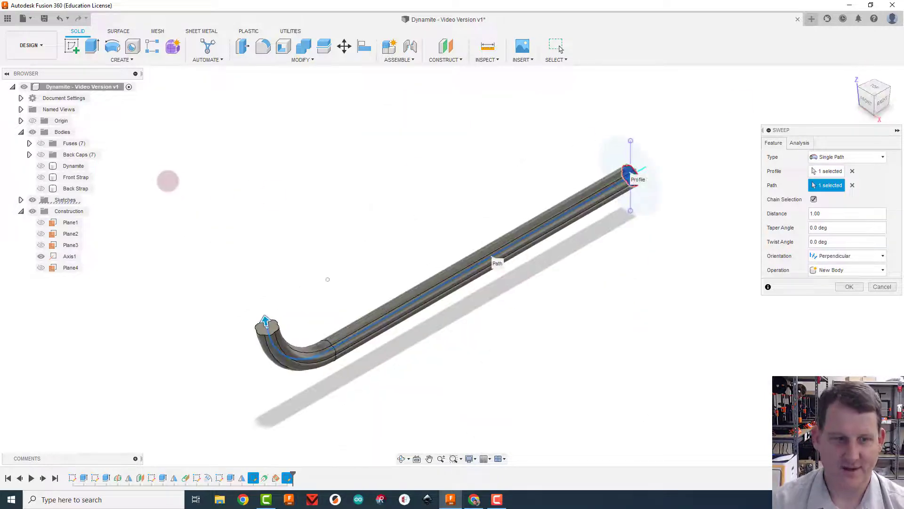
left_click(41, 165)
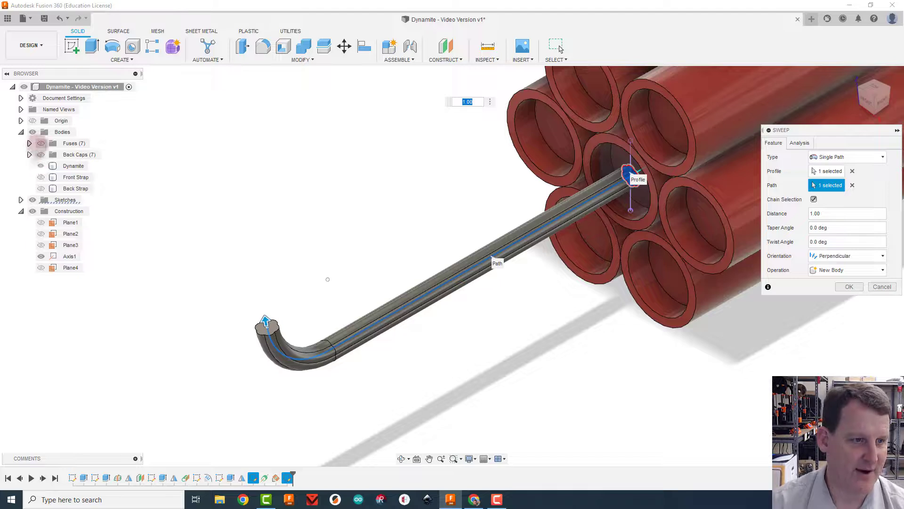
left_click(40, 143)
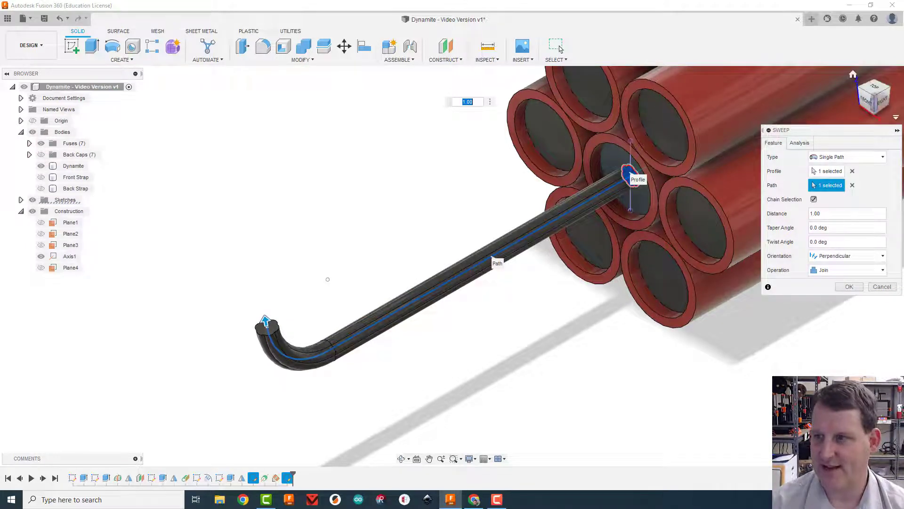
middle_click_drag(452, 266, 452, 265, "shift")
middle_click_drag(328, 280, 249, 238, "shift")
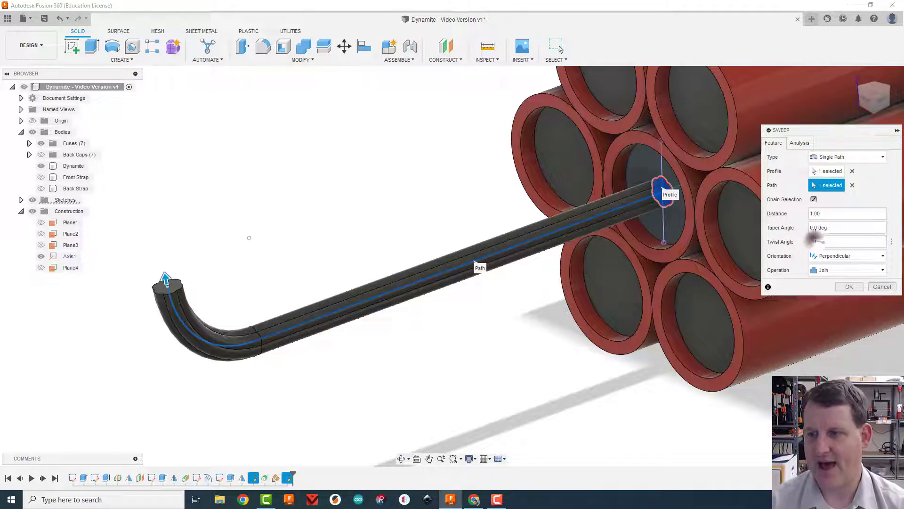
- Set the sweep's twist angle to 1200 deg and create the rope fuse as a new body
left_click_drag(806, 239, 809, 242)
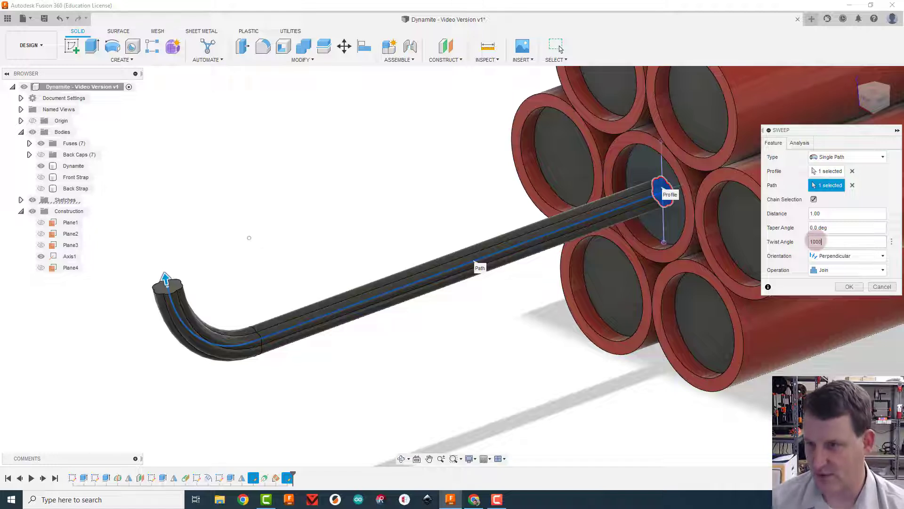
key("Return")
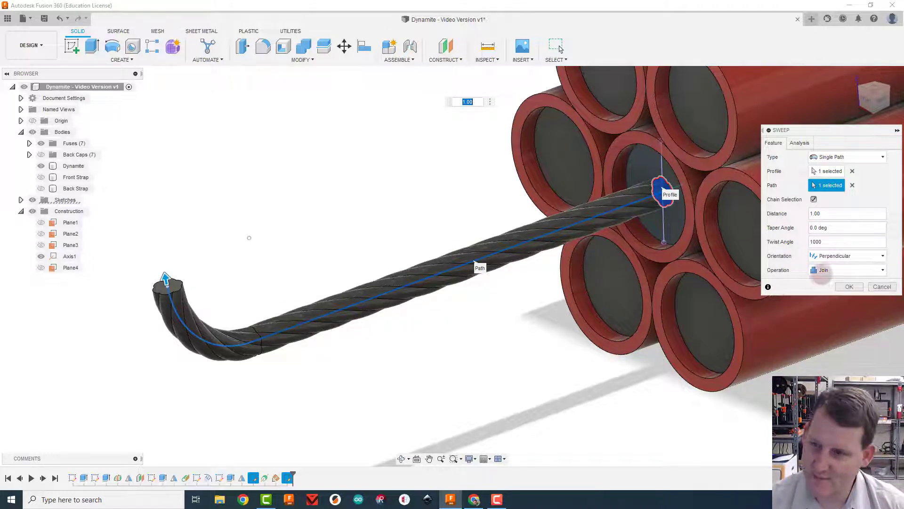
left_click(817, 242)
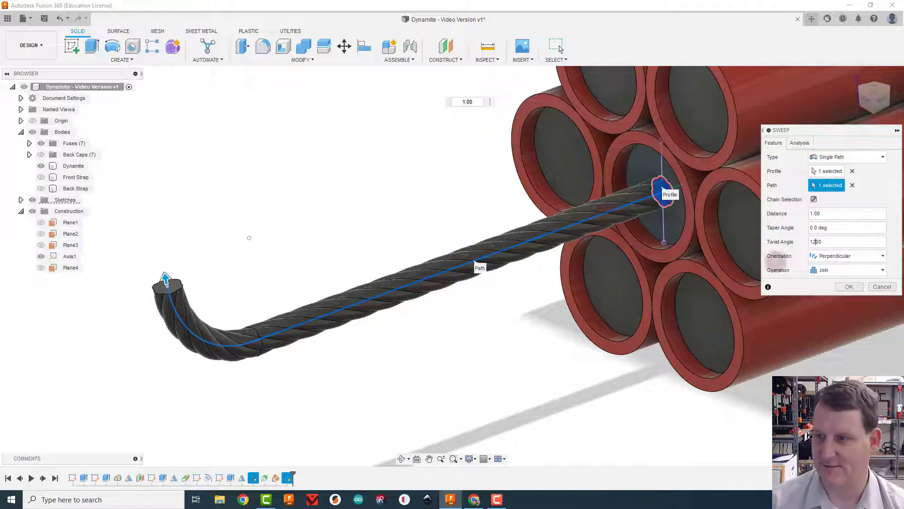
left_click(815, 241)
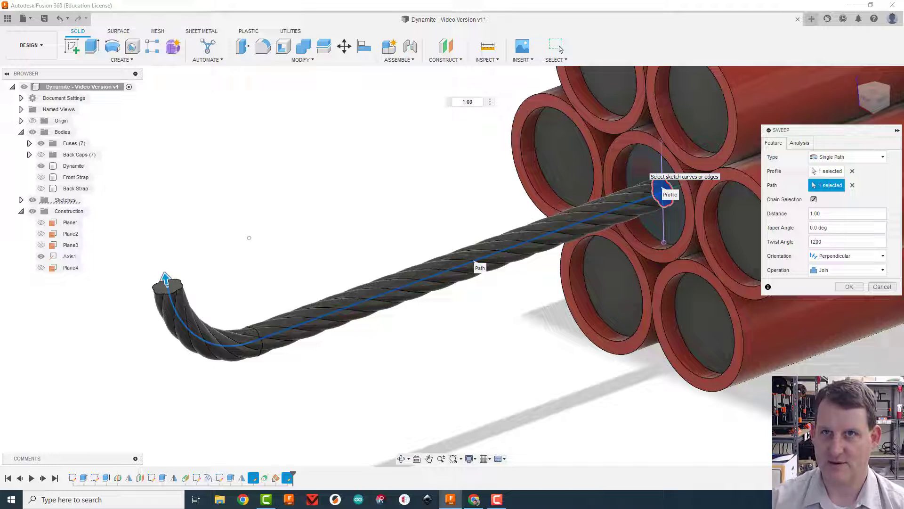
left_click(847, 270)
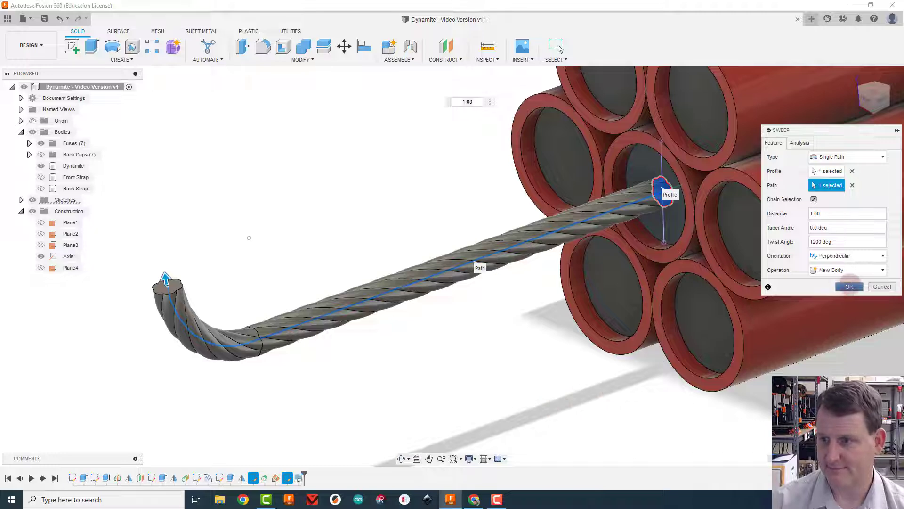
left_click(849, 286)
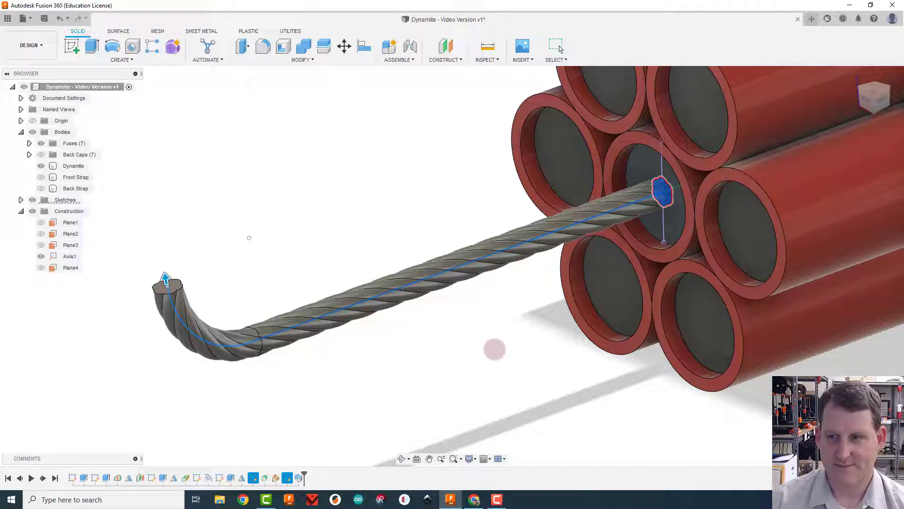
- Show the Front Strap and Back Strap bodies around the dynamite bundle
scroll(495, 349, "down", 4)
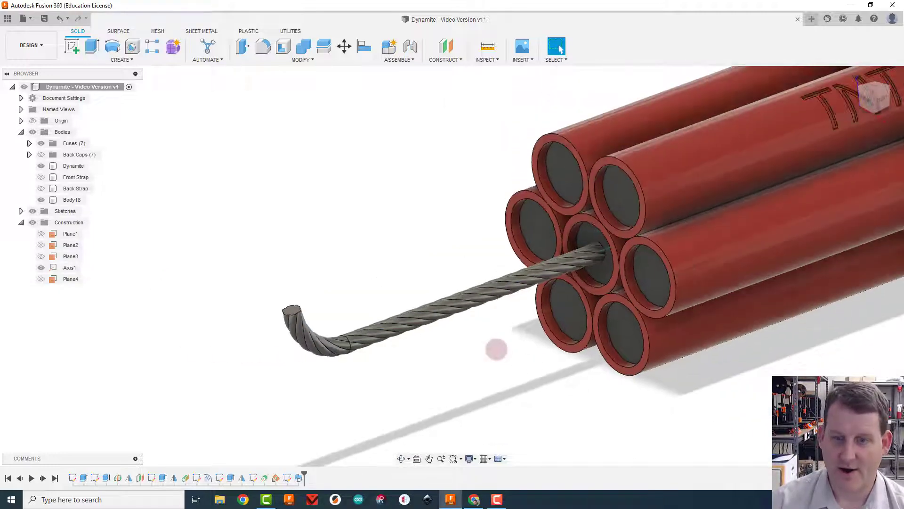
scroll(496, 349, "down", 1)
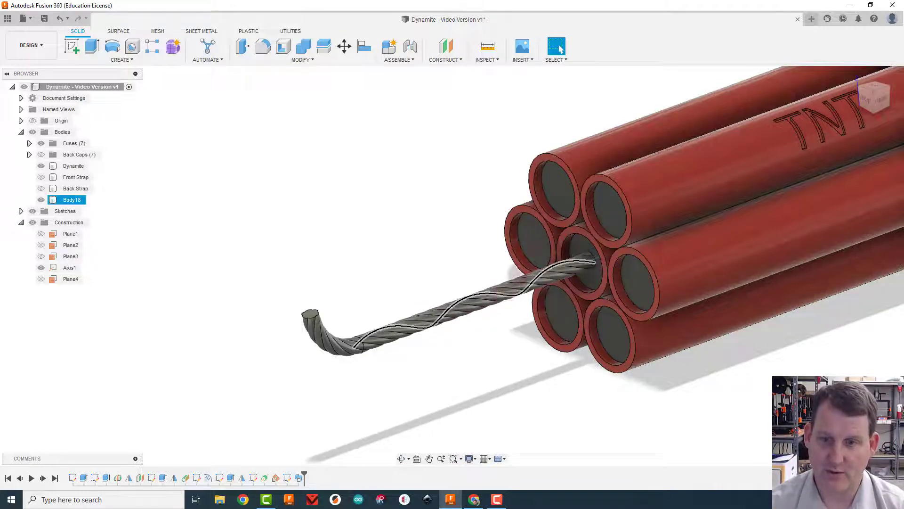
key("Escape")
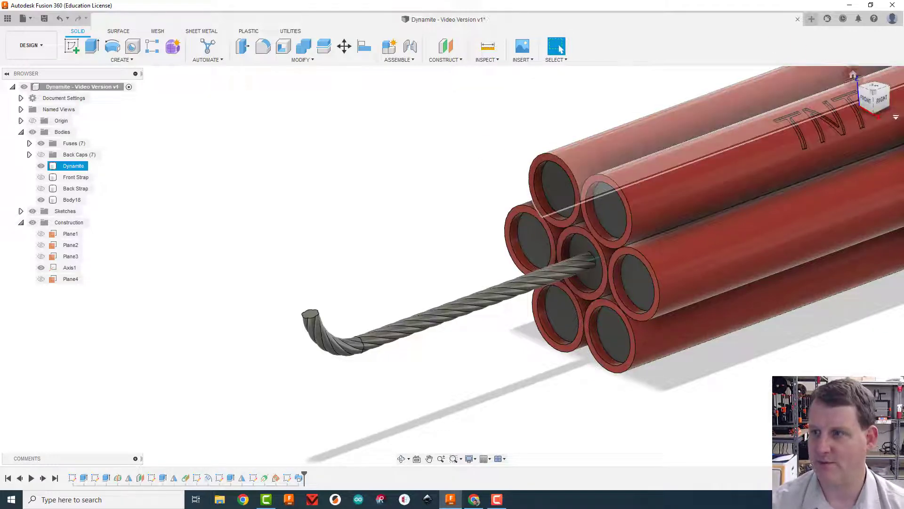
left_click(852, 79)
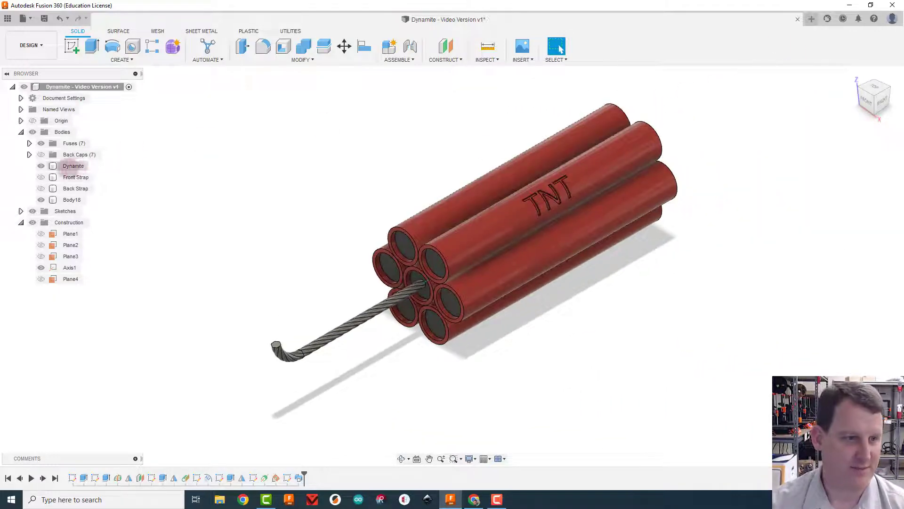
left_click(41, 177)
left_click(41, 188)
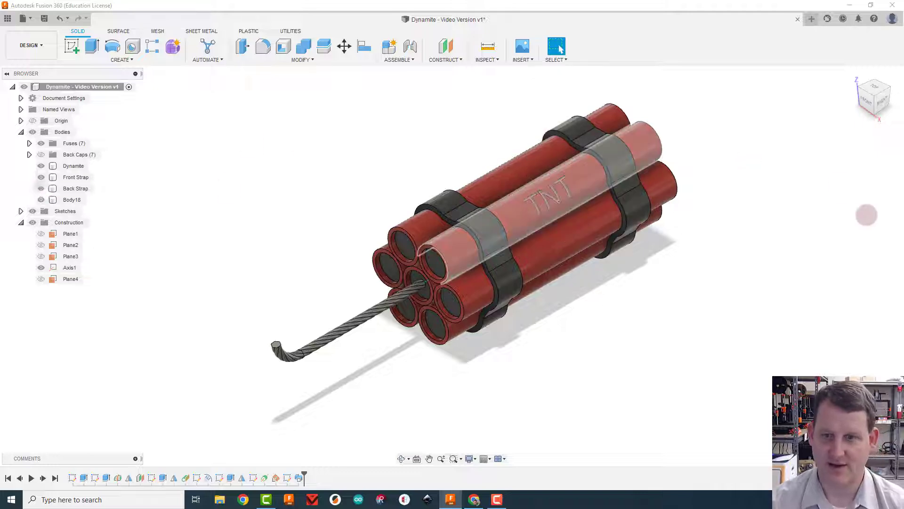